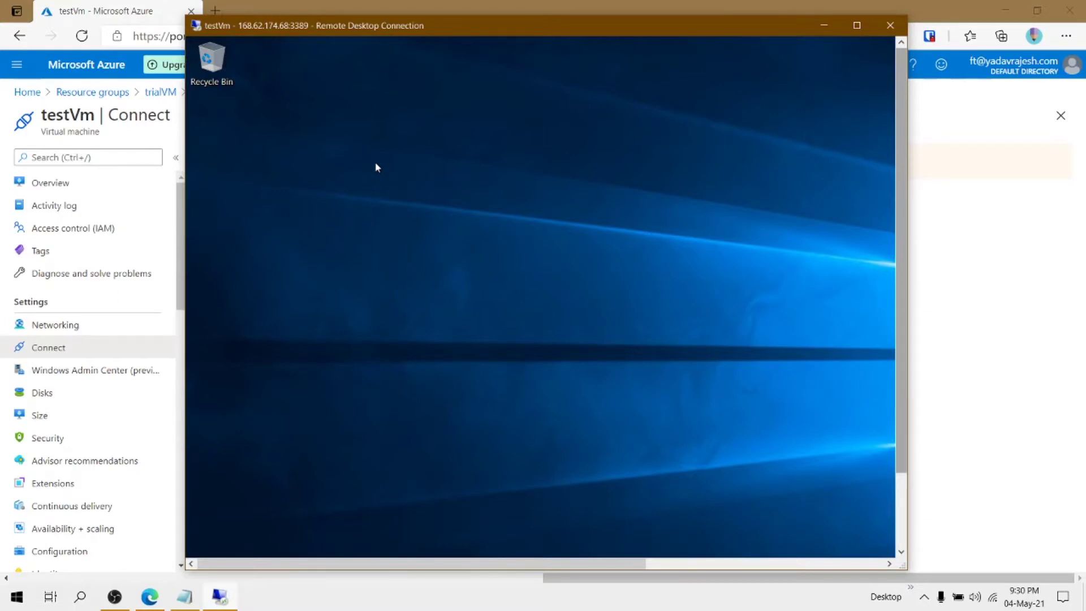
# Disconnect the Remote Desktop session to testVm and return to its Azure overview page
pyautogui.click(892, 32)
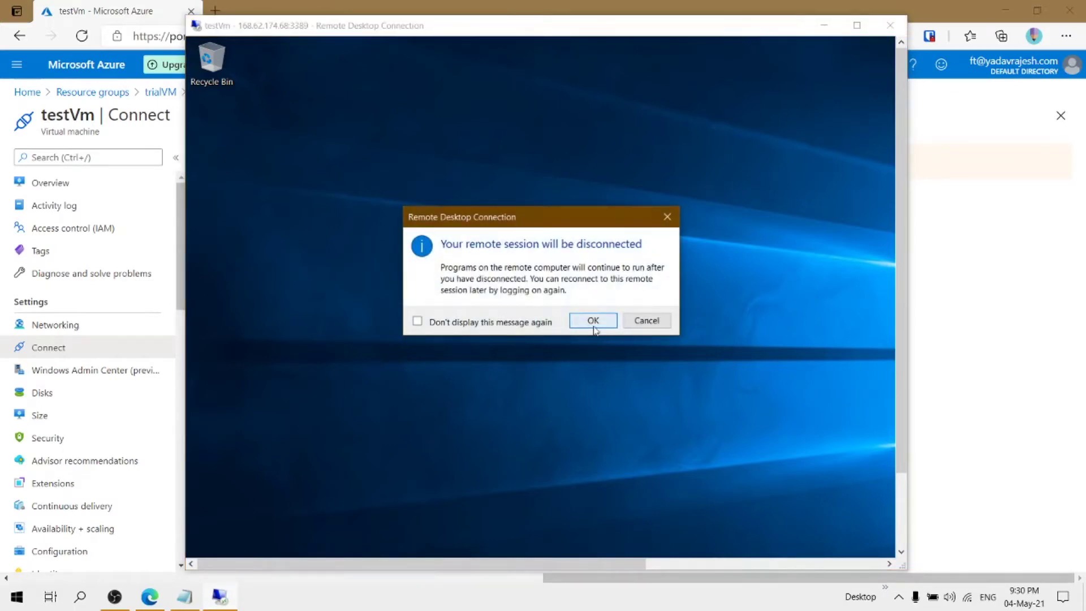
pyautogui.click(594, 320)
pyautogui.click(36, 186)
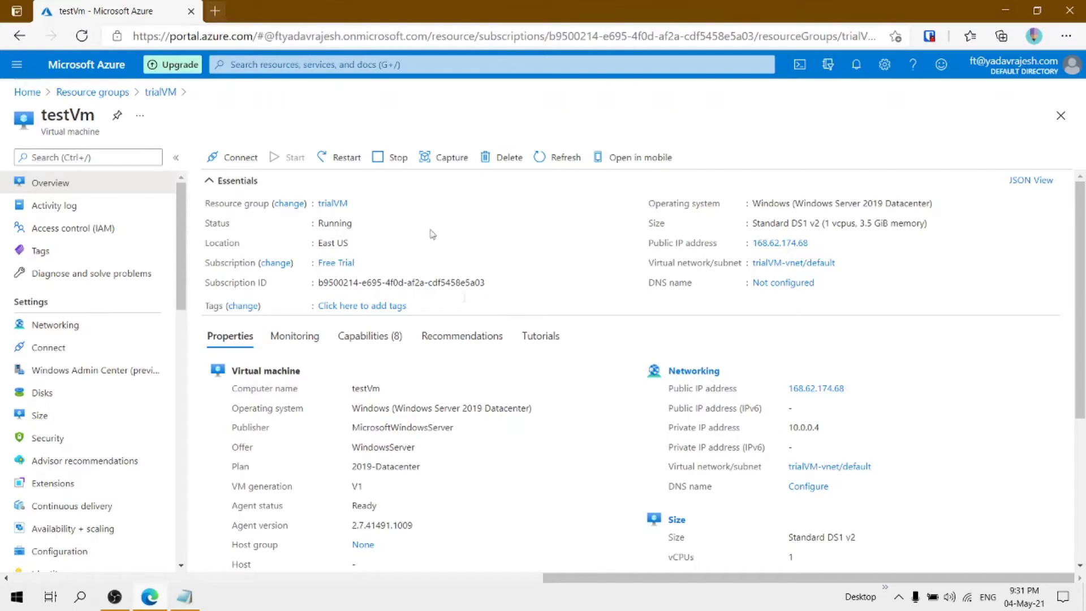
# Restart the testVm virtual machine and confirm the restart
pyautogui.click(501, 606)
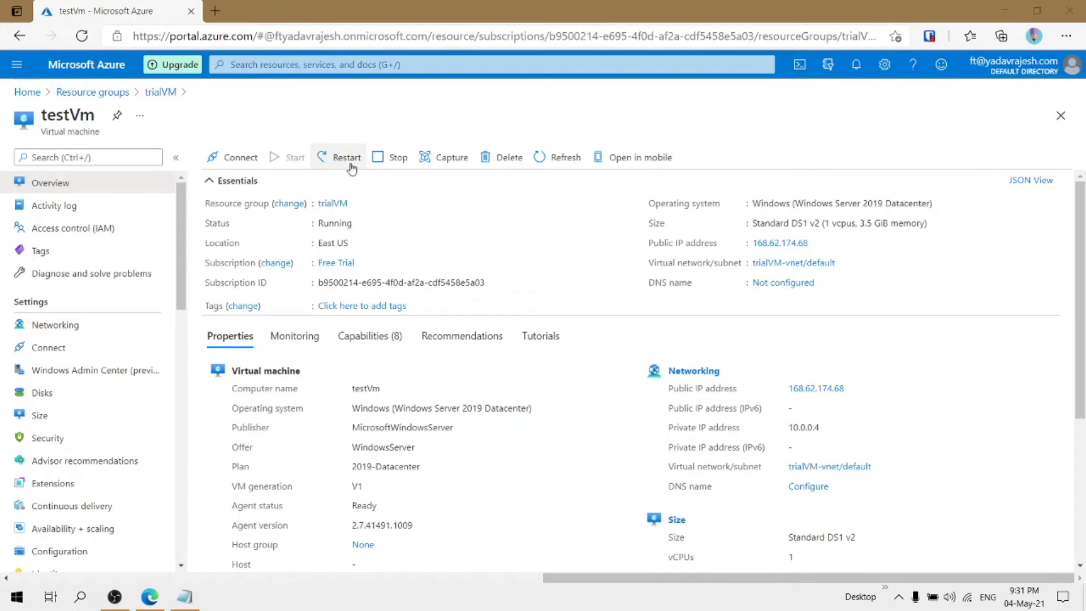
pyautogui.click(334, 159)
pyautogui.click(230, 232)
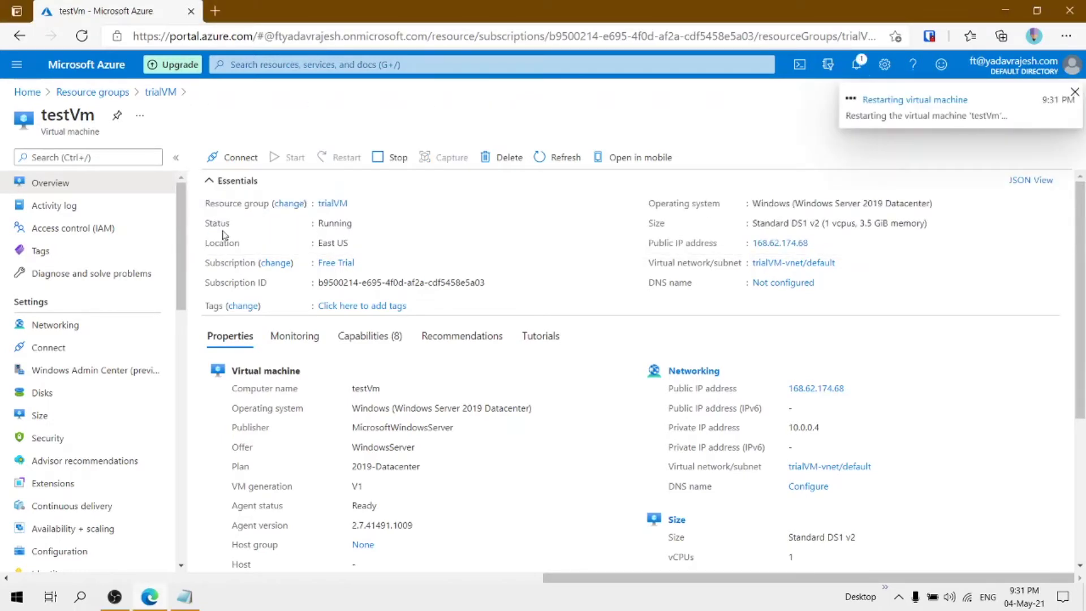
# Verify testVm's inbound rules allow RDP port 3389, then return to Overview beside Notepad
pyautogui.click(186, 607)
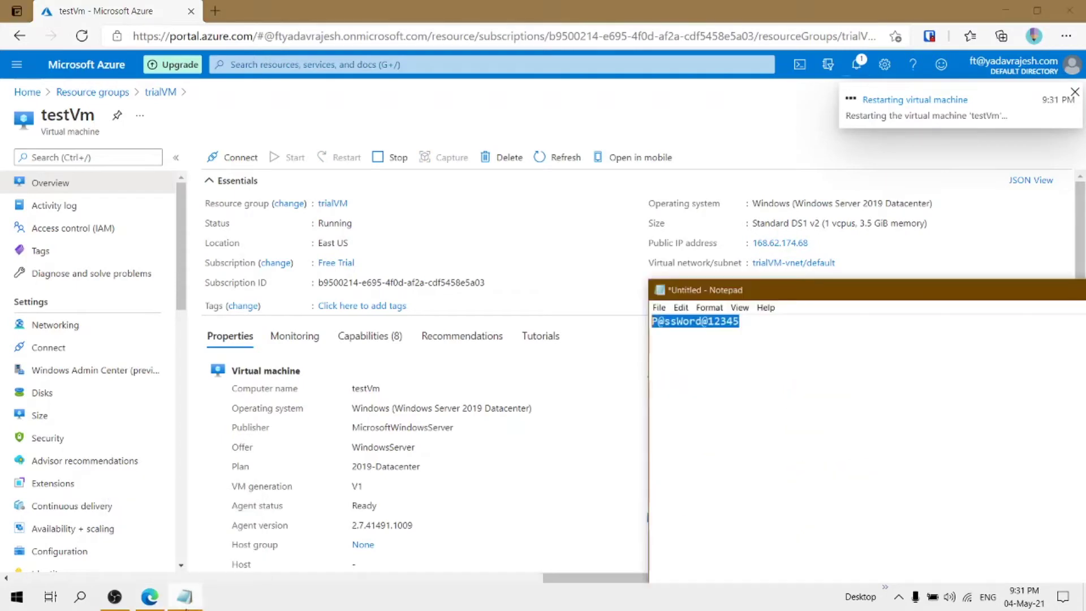
pyautogui.click(490, 384)
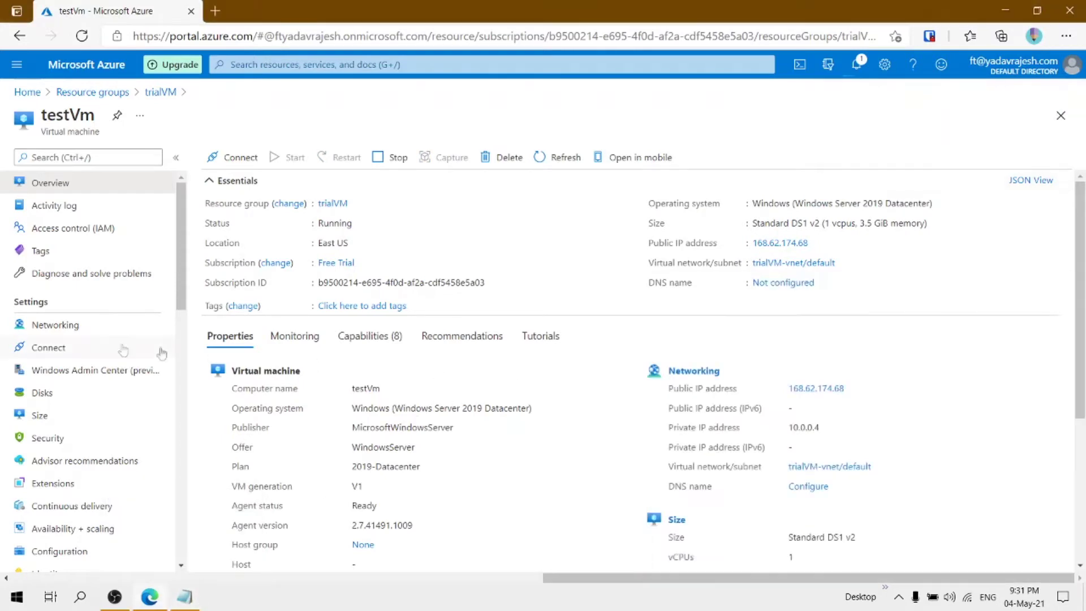
pyautogui.click(35, 332)
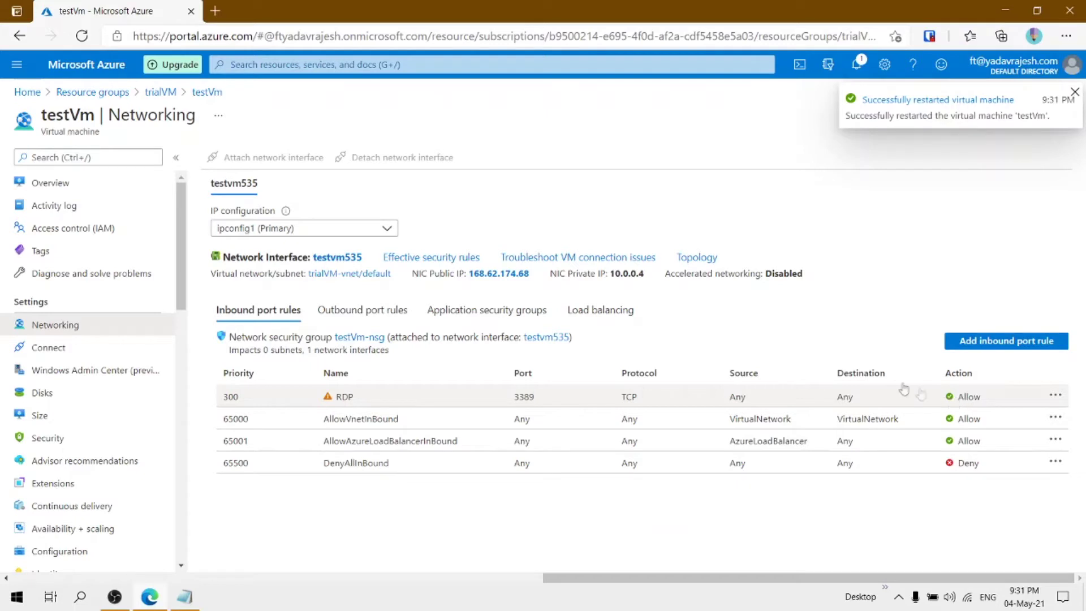
pyautogui.click(74, 184)
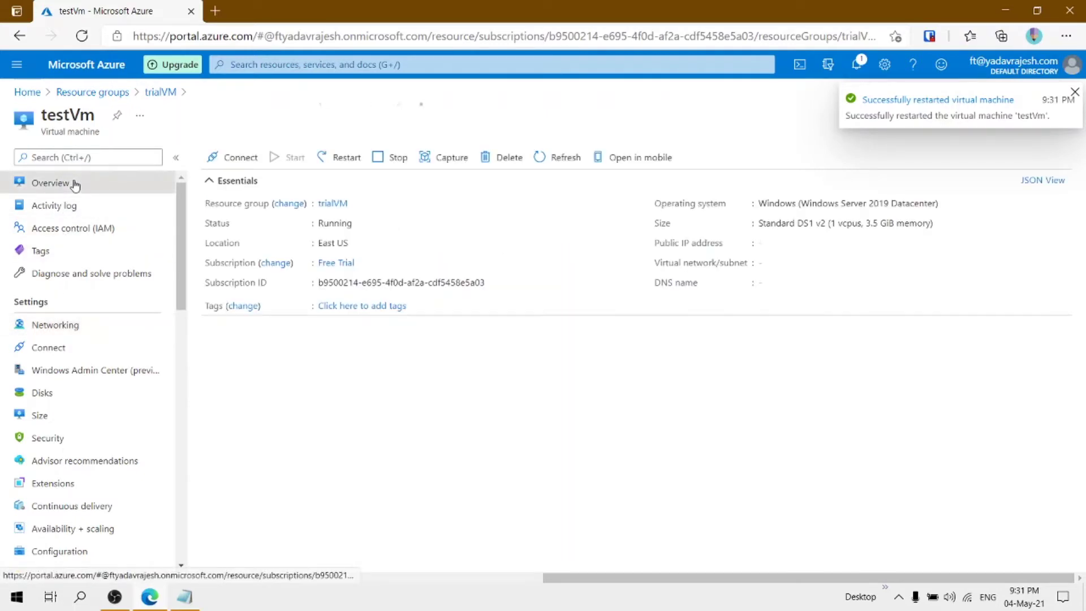
pyautogui.click(195, 601)
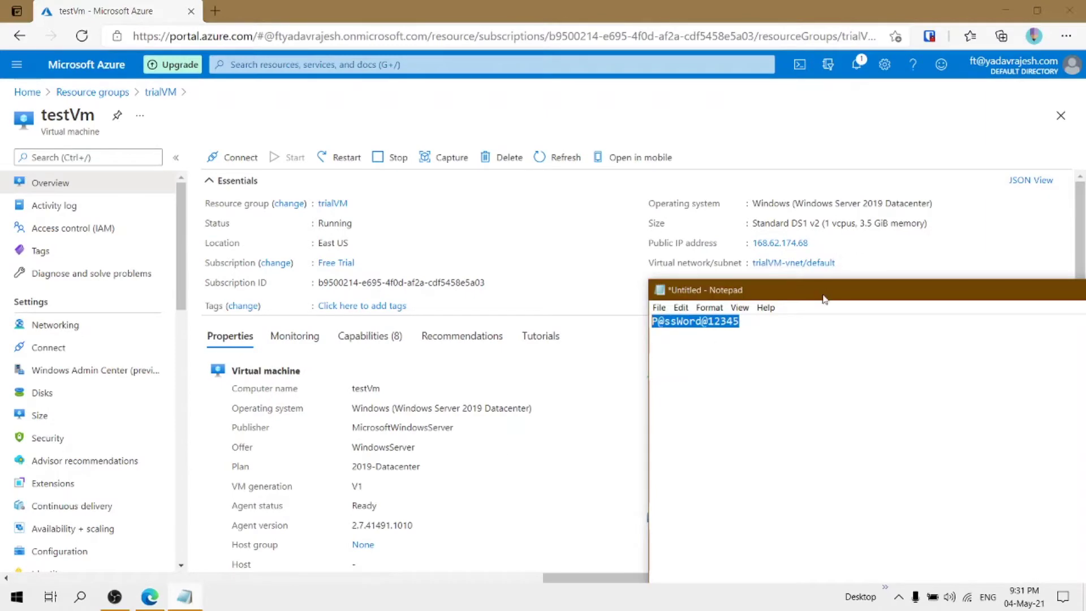
pyautogui.moveTo(826, 300); pyautogui.dragTo(852, 380)
pyautogui.click(784, 125)
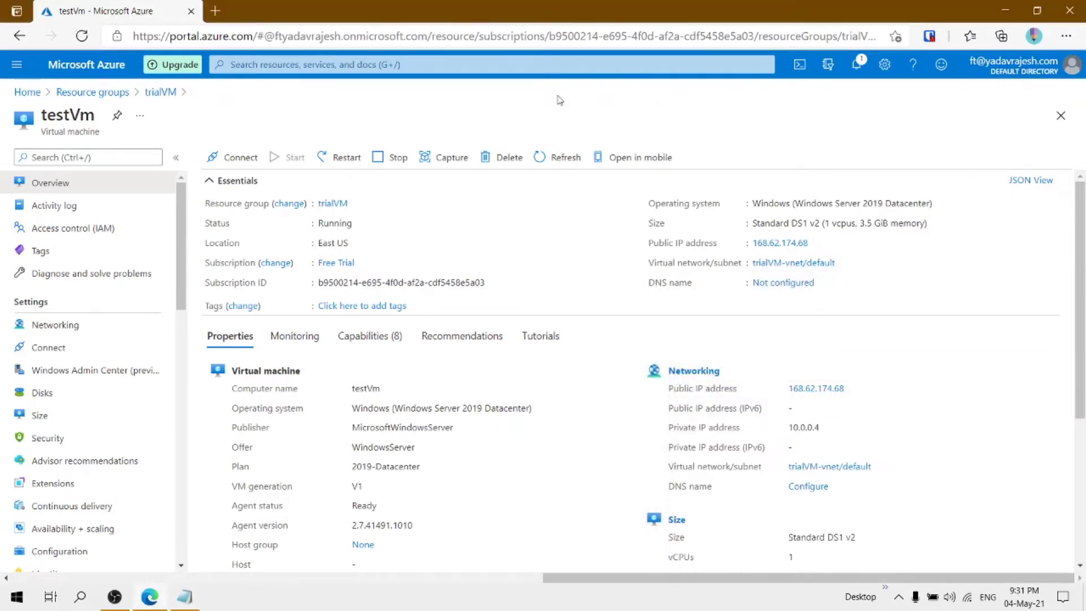
pyautogui.click(216, 12)
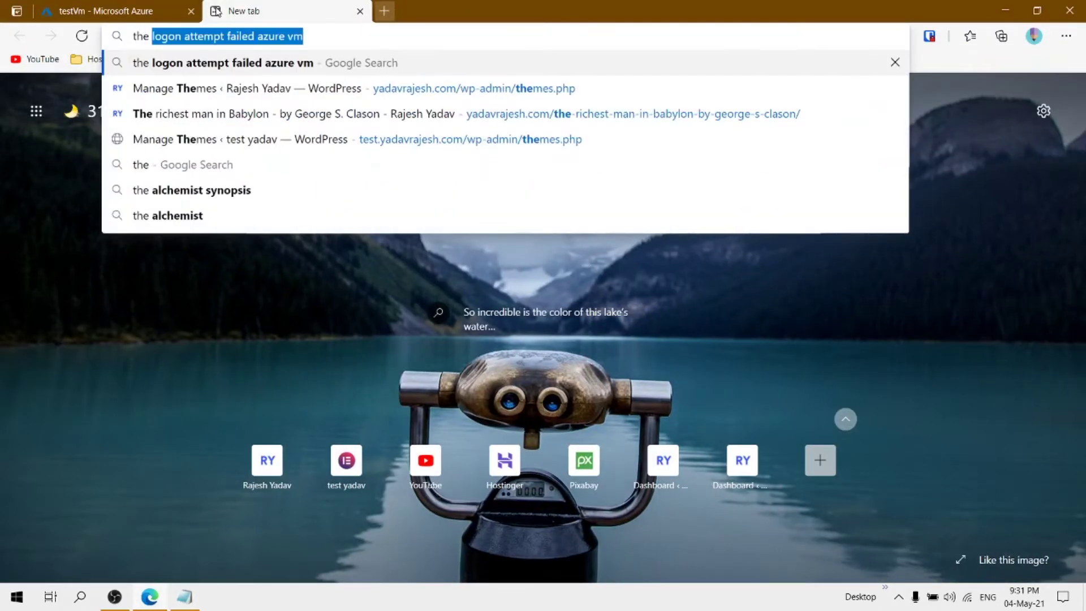
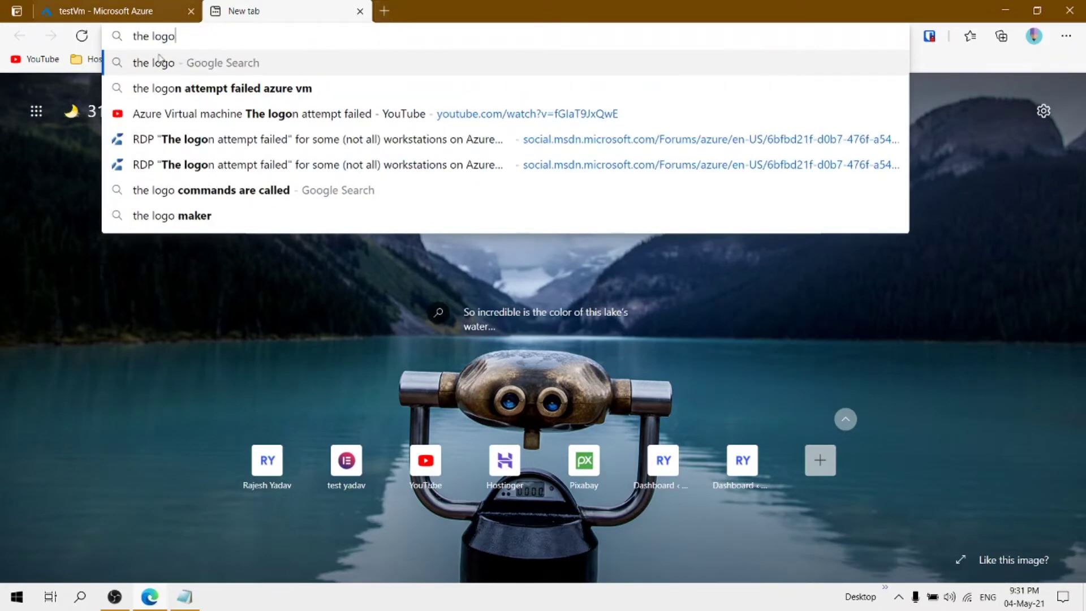
pyautogui.click(188, 87)
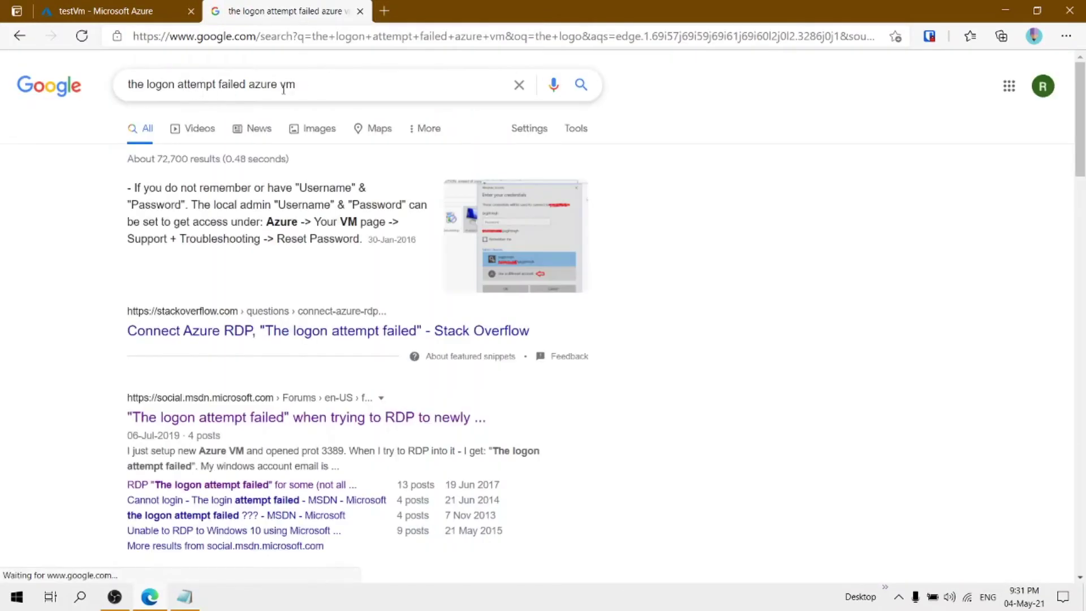
pyautogui.click(360, 12)
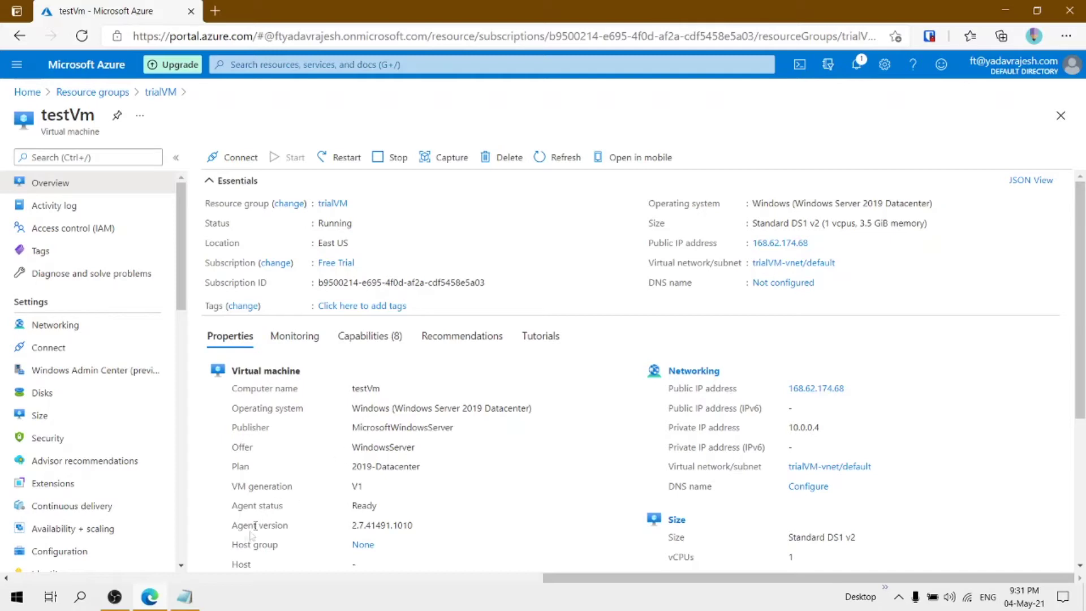
# Type a second password on a new Notepad line, then select the first password for copying
pyautogui.click(185, 597)
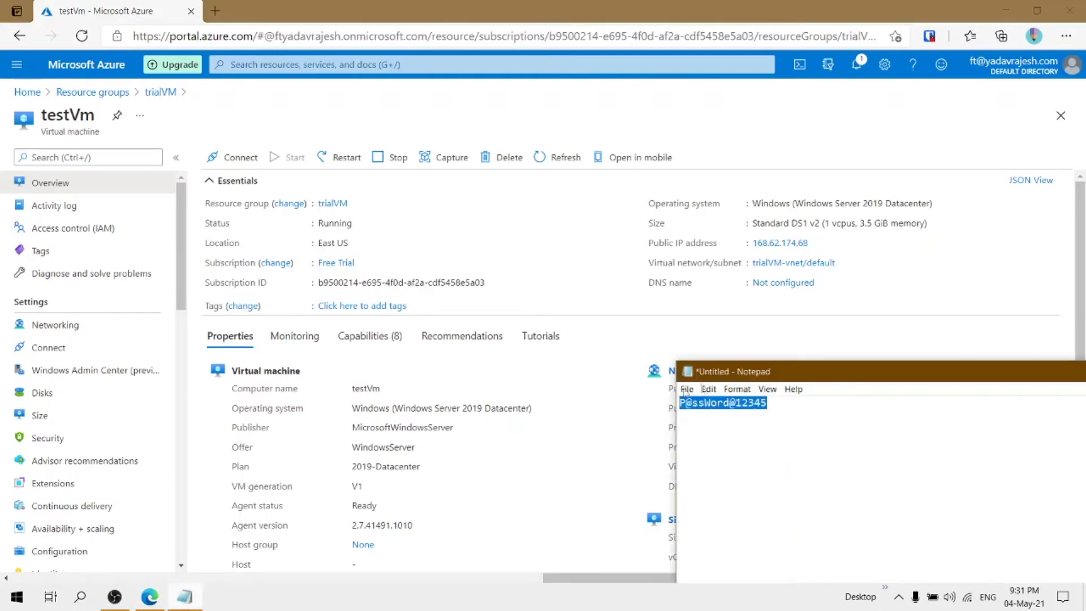
pyautogui.moveTo(784, 381); pyautogui.dragTo(783, 299)
pyautogui.click(792, 320)
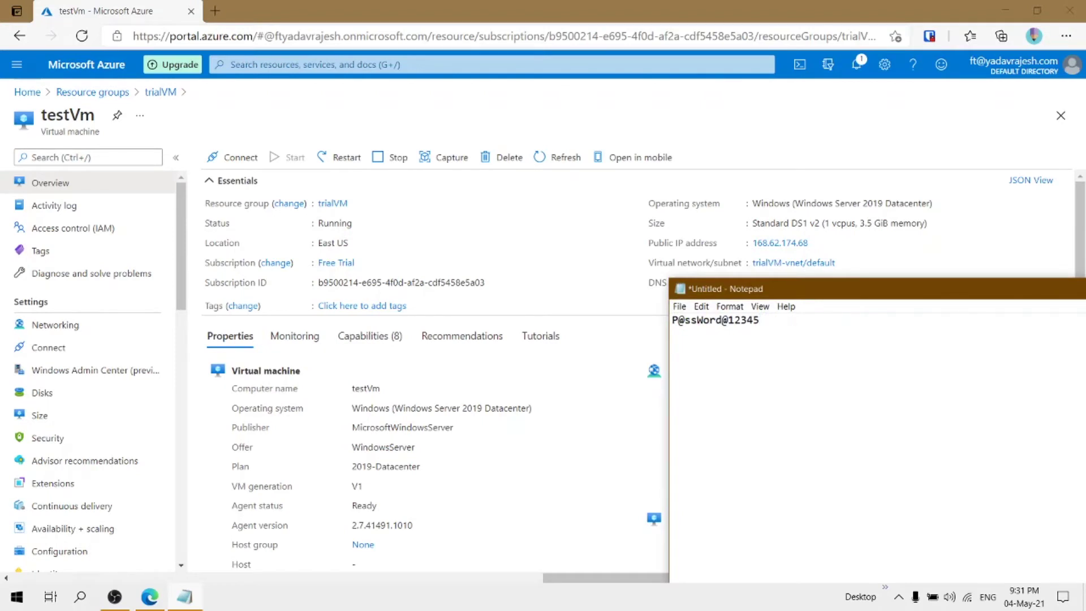
pyautogui.moveTo(690, 346); pyautogui.dragTo(605, 353)
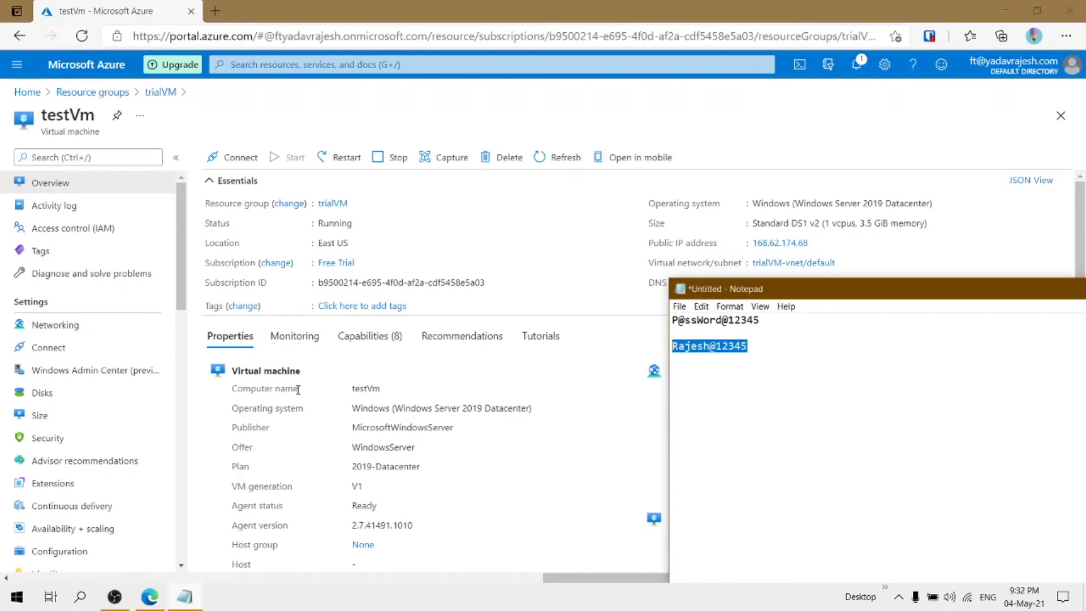
pyautogui.click(802, 345)
pyautogui.moveTo(768, 320); pyautogui.dragTo(645, 307)
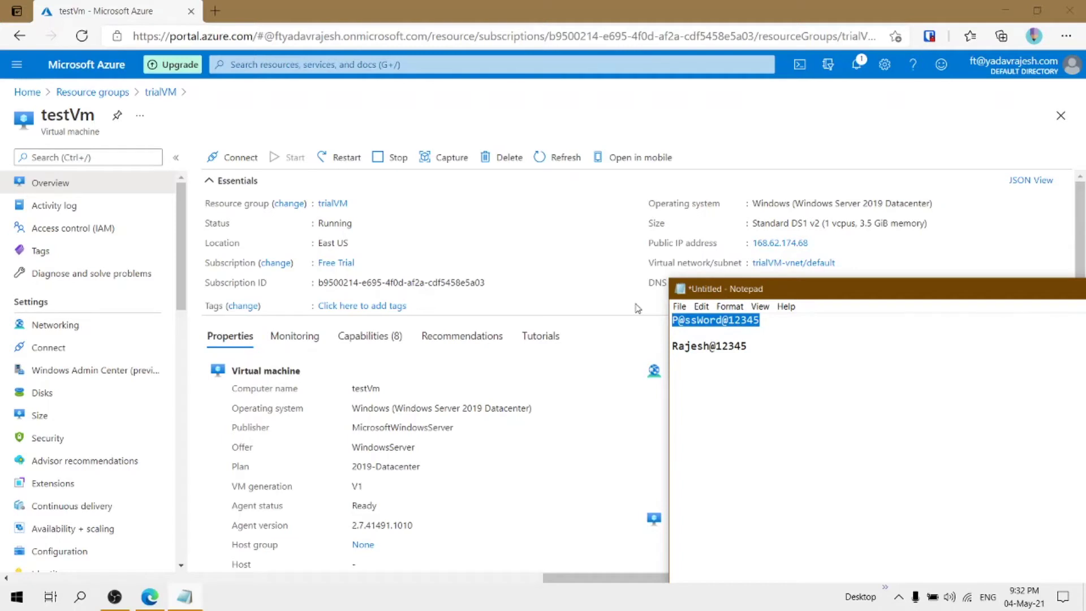
pyautogui.scroll(-10, 57, 396)
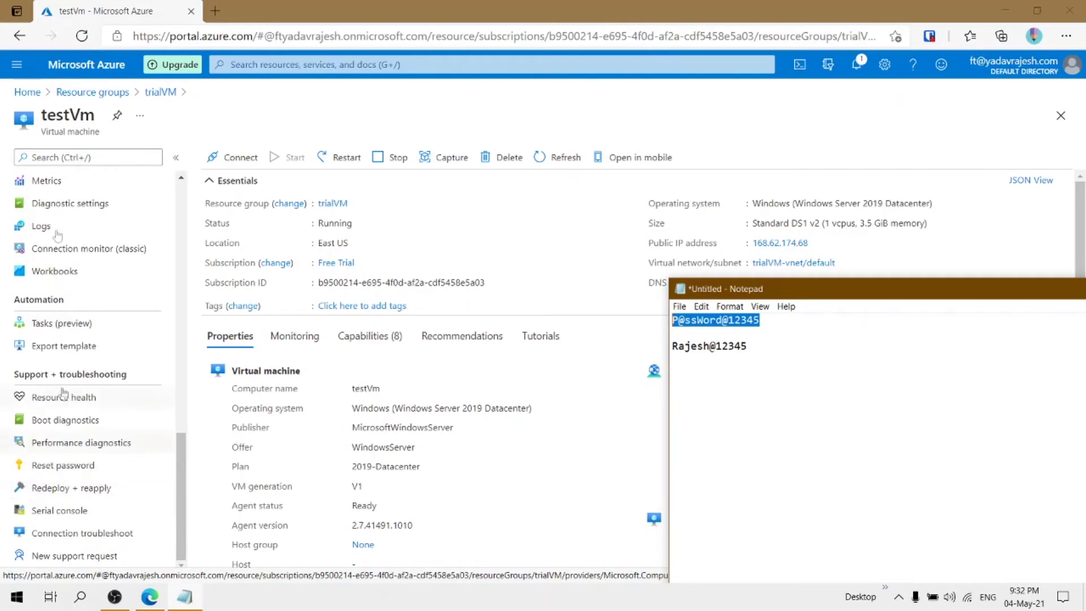
# On testVm's Reset password page, enter the new administrator username
pyautogui.click(51, 467)
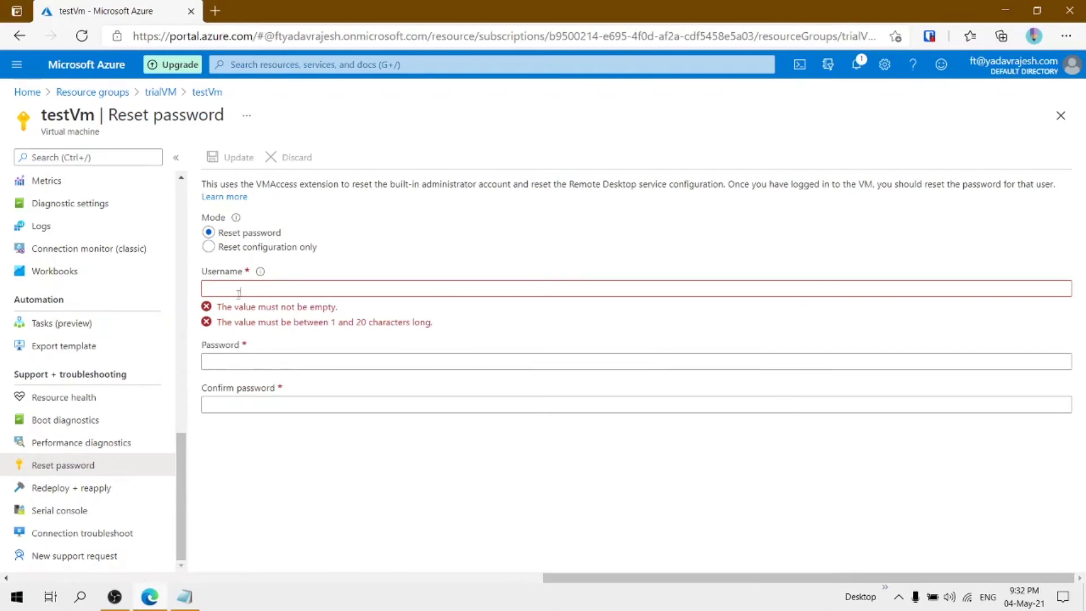
pyautogui.click(247, 289)
pyautogui.click(260, 360)
pyautogui.click(273, 405)
pyautogui.click(292, 369)
pyautogui.click(286, 405)
pyautogui.click(286, 290)
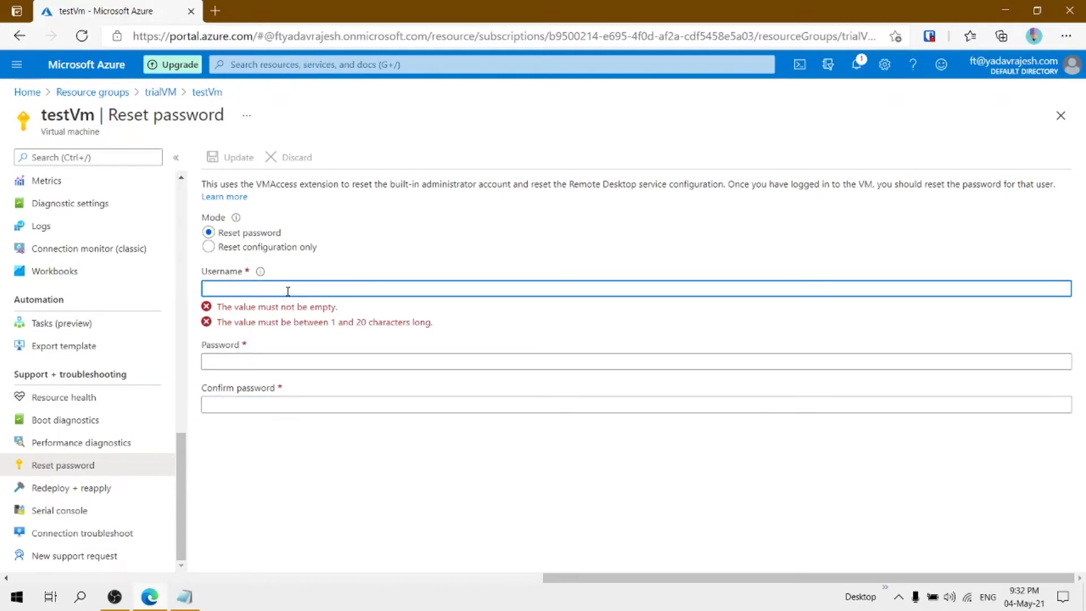
pyautogui.write('rajesh2')
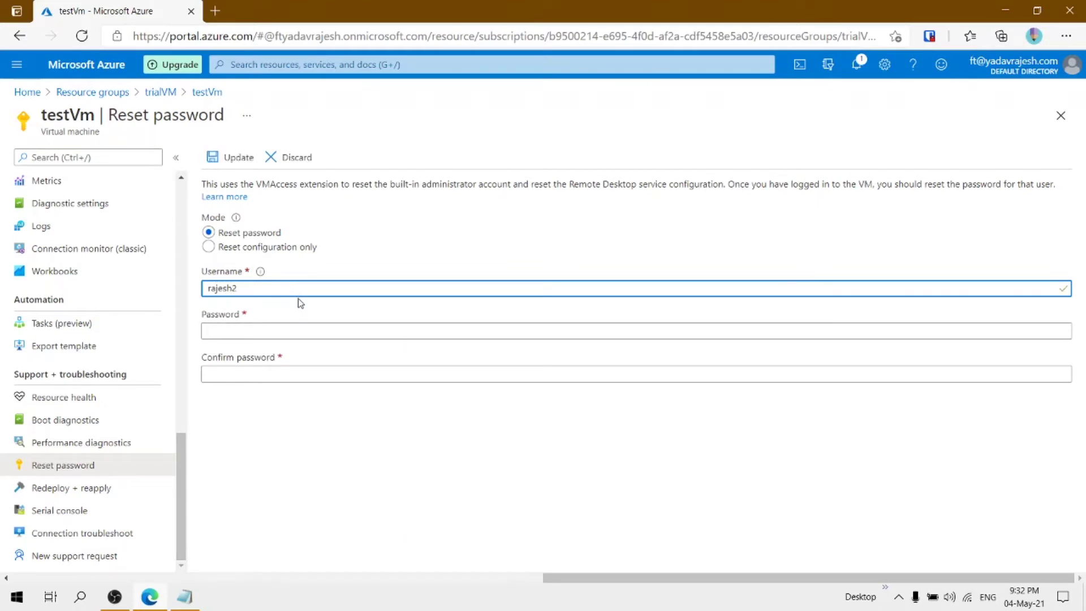
pyautogui.click(198, 505)
# Paste the saved password into Password and Confirm password, then apply the update
pyautogui.click(185, 596)
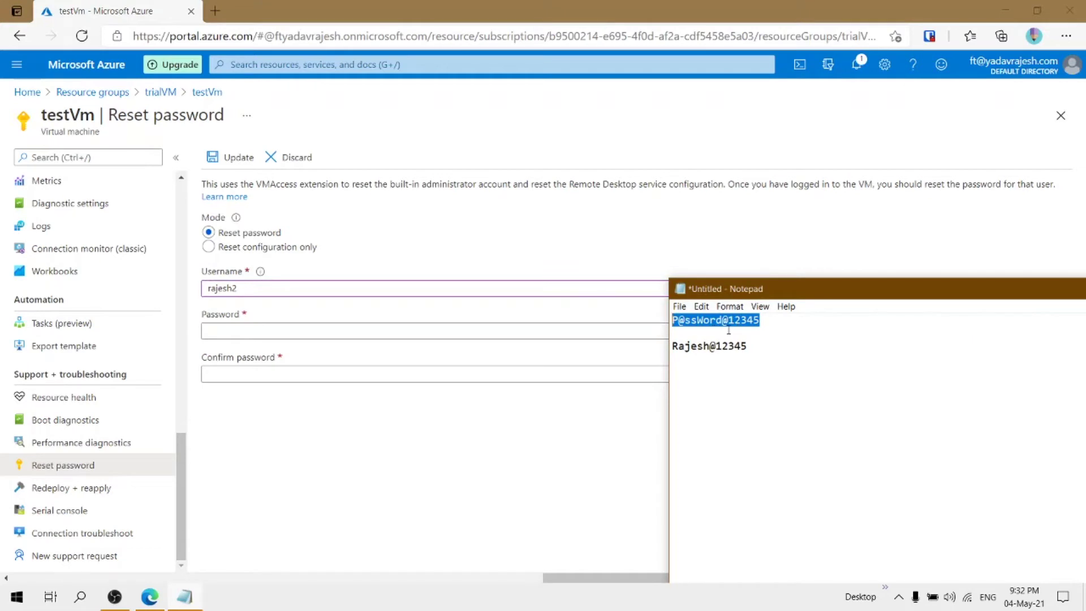
pyautogui.click(262, 331)
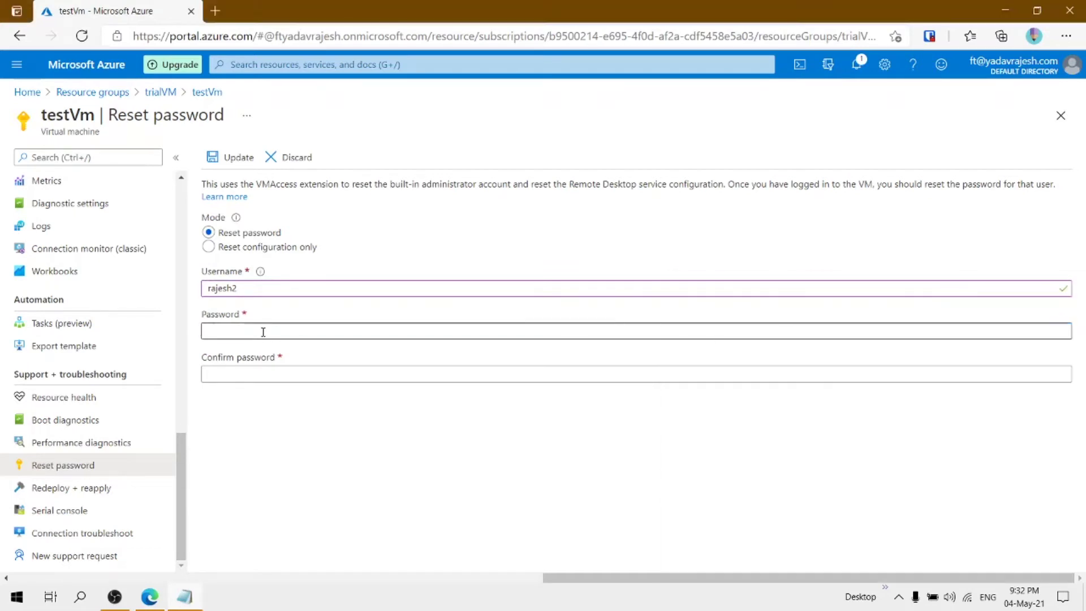
pyautogui.hotkey('ctrl', 'v')
pyautogui.click(271, 373)
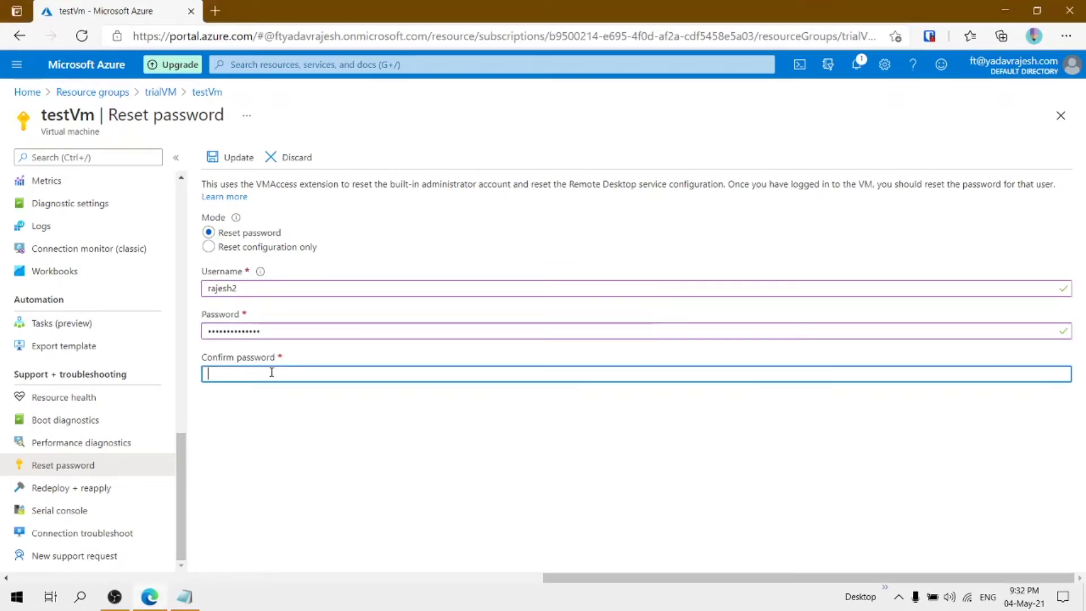
pyautogui.hotkey('ctrl', 'v')
pyautogui.click(232, 157)
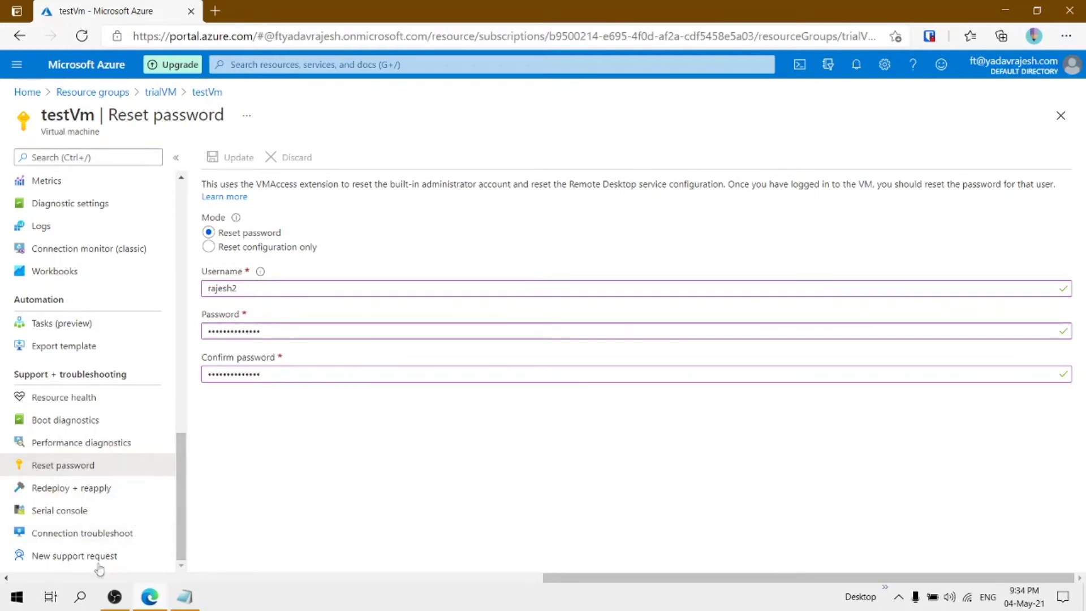
# Download testVm's RDP connection file, testVm (1).rdp, from Overview's Connect > RDP page
pyautogui.scroll(12, 114, 371)
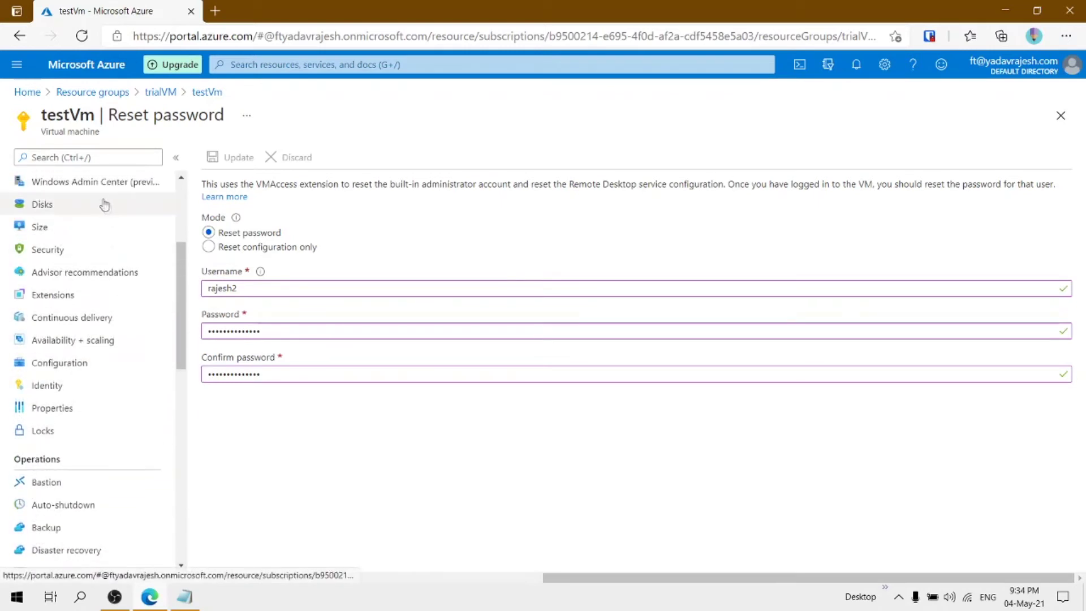
pyautogui.click(98, 181)
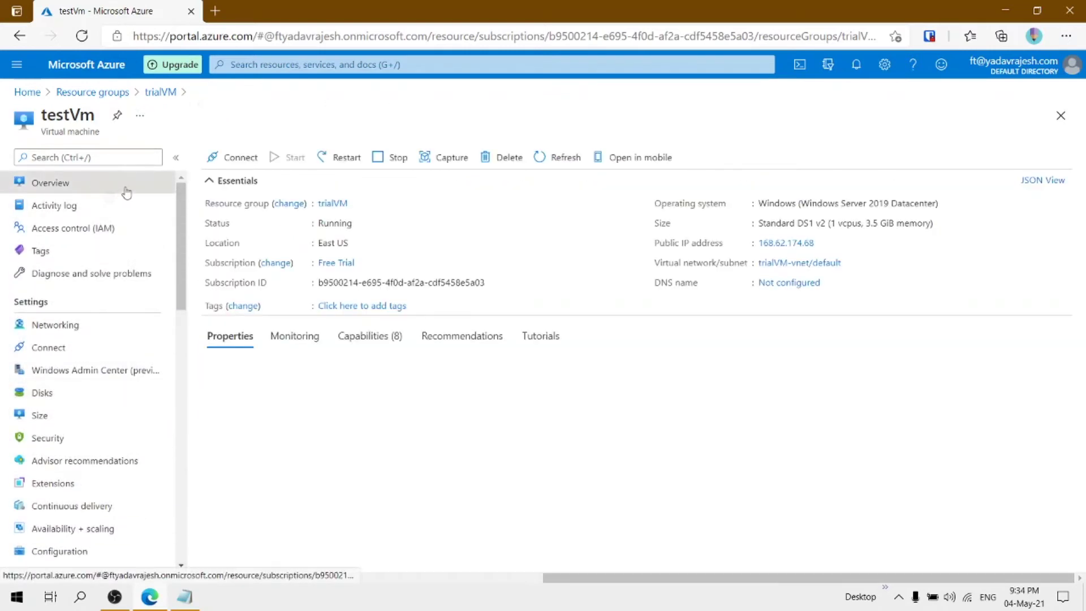
pyautogui.click(235, 162)
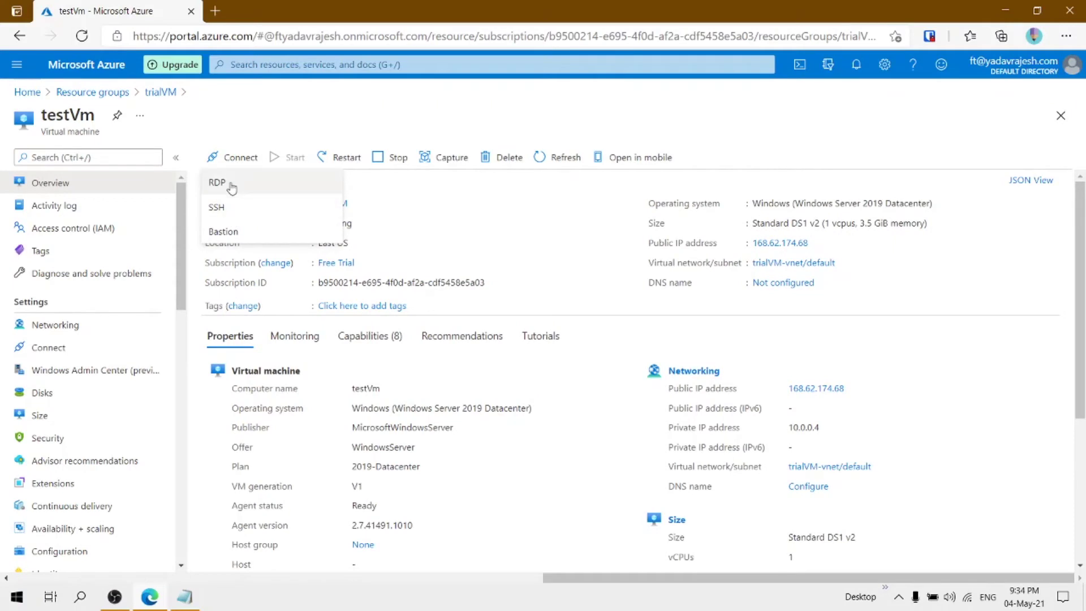
pyautogui.click(232, 186)
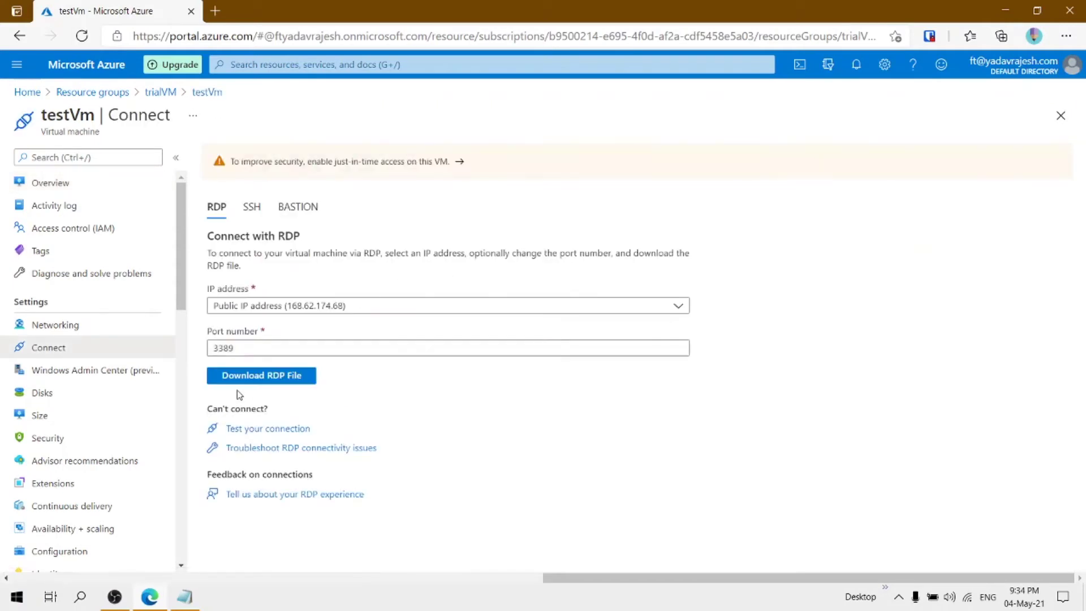
pyautogui.click(245, 377)
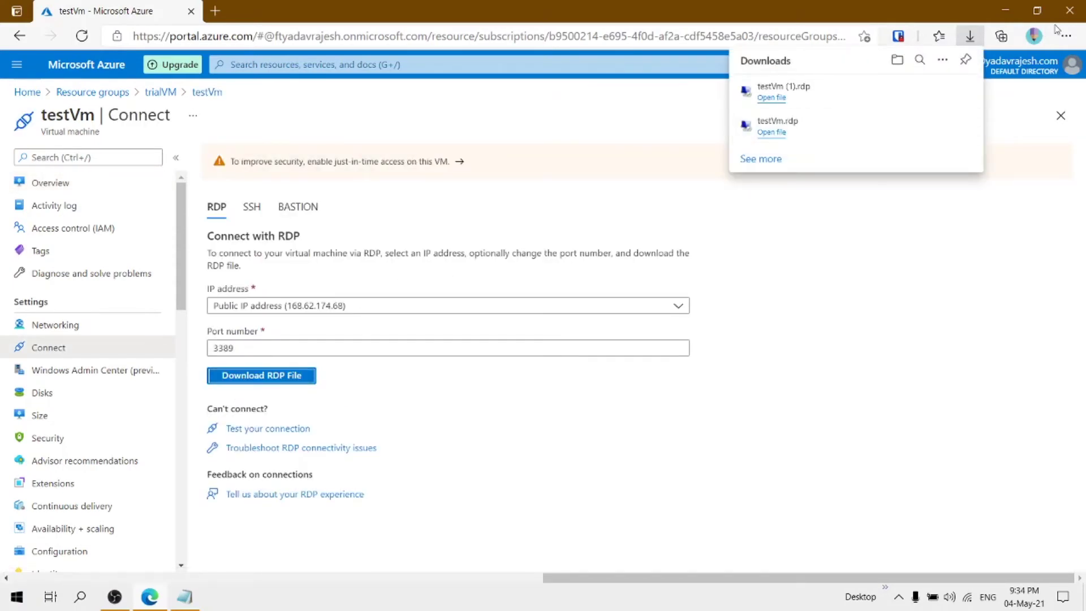
# Launch the downloaded RDP file and sign in with a different account, entering the new admin username
pyautogui.click(772, 97)
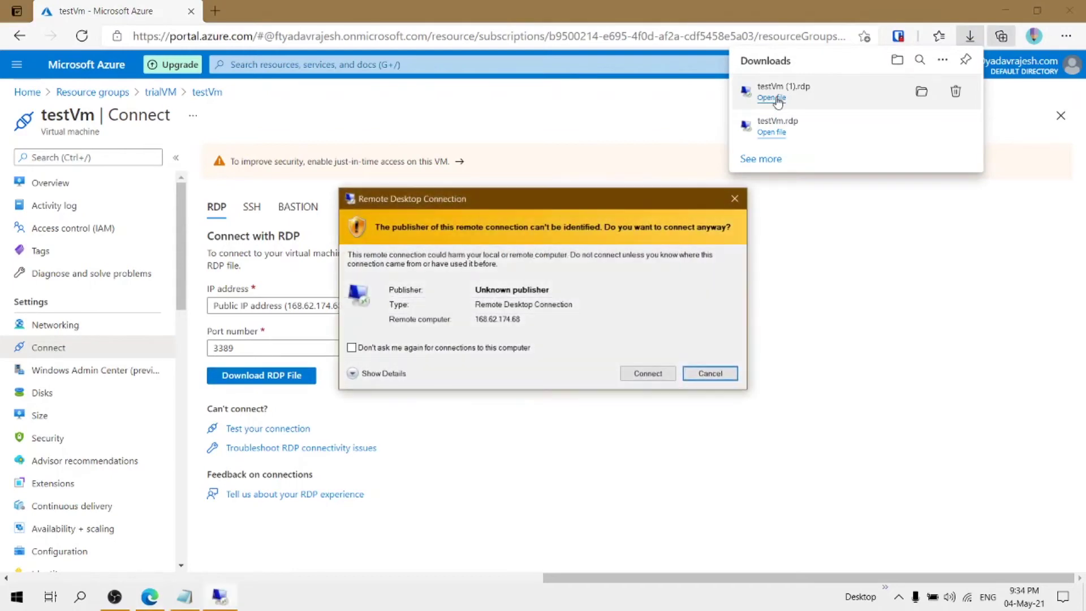
pyautogui.click(646, 374)
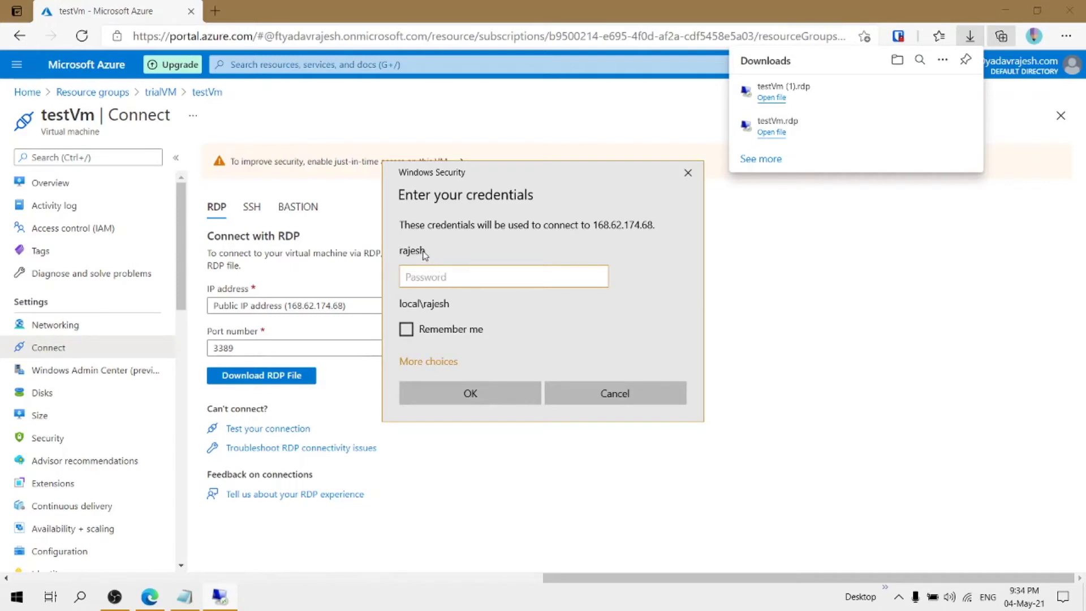
pyautogui.click(433, 362)
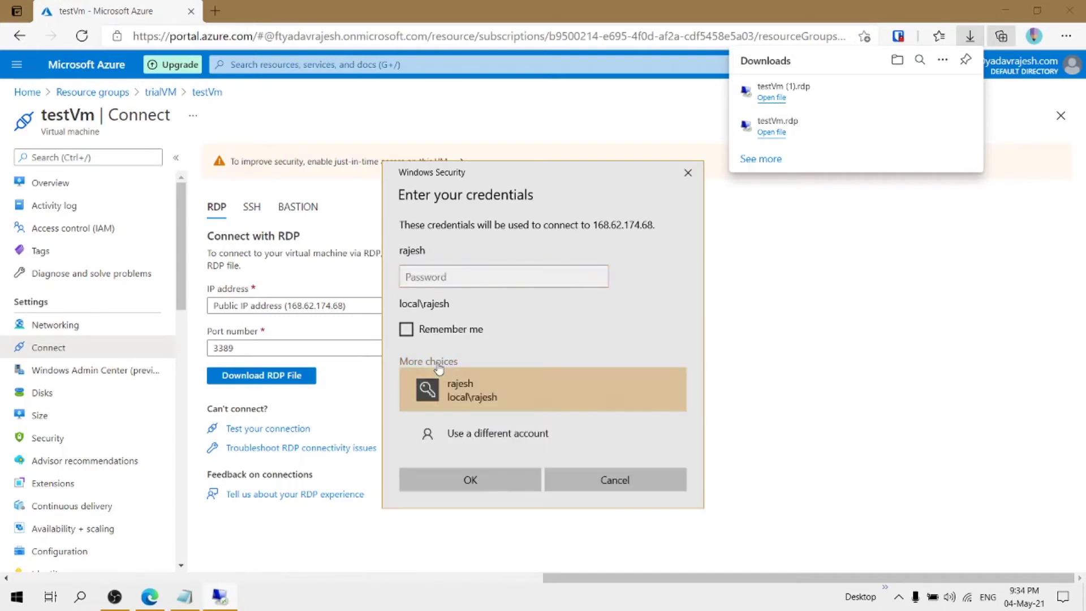
pyautogui.click(494, 435)
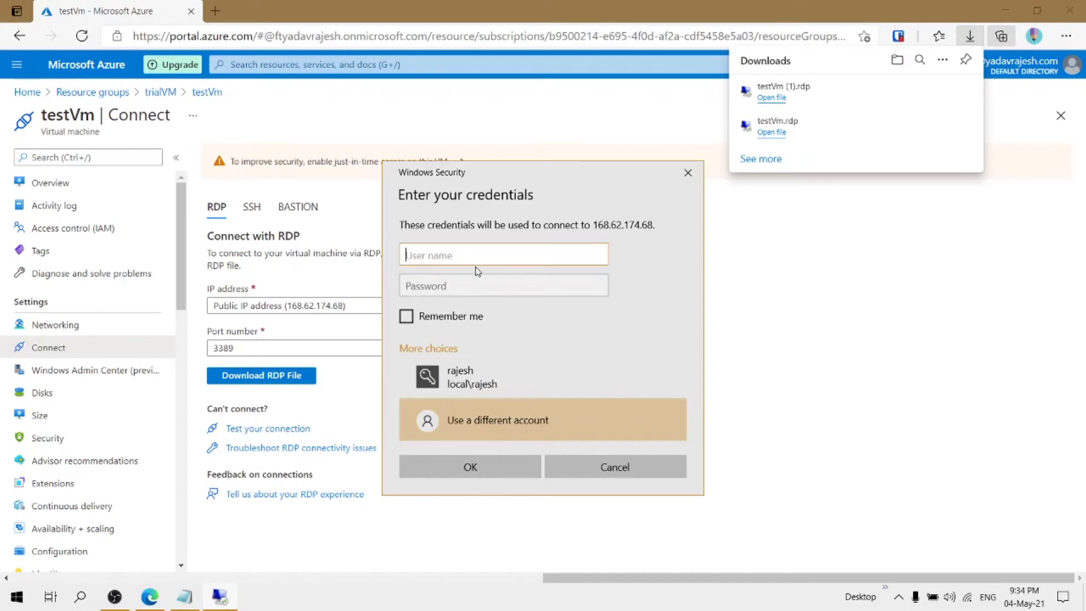
pyautogui.write('local\\rajesh2')
# Paste the password copied from Notepad, connect, and accept the certificate warning
pyautogui.click(193, 600)
pyautogui.click(781, 334)
pyautogui.moveTo(779, 325); pyautogui.dragTo(671, 320)
pyautogui.click(538, 287)
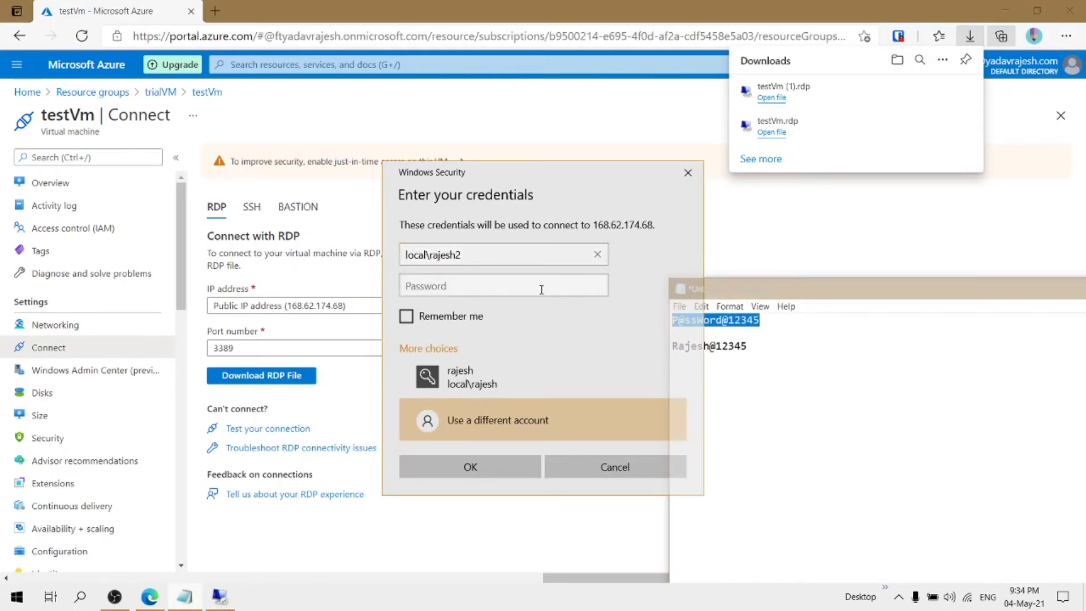
pyautogui.hotkey('ctrl', 'v')
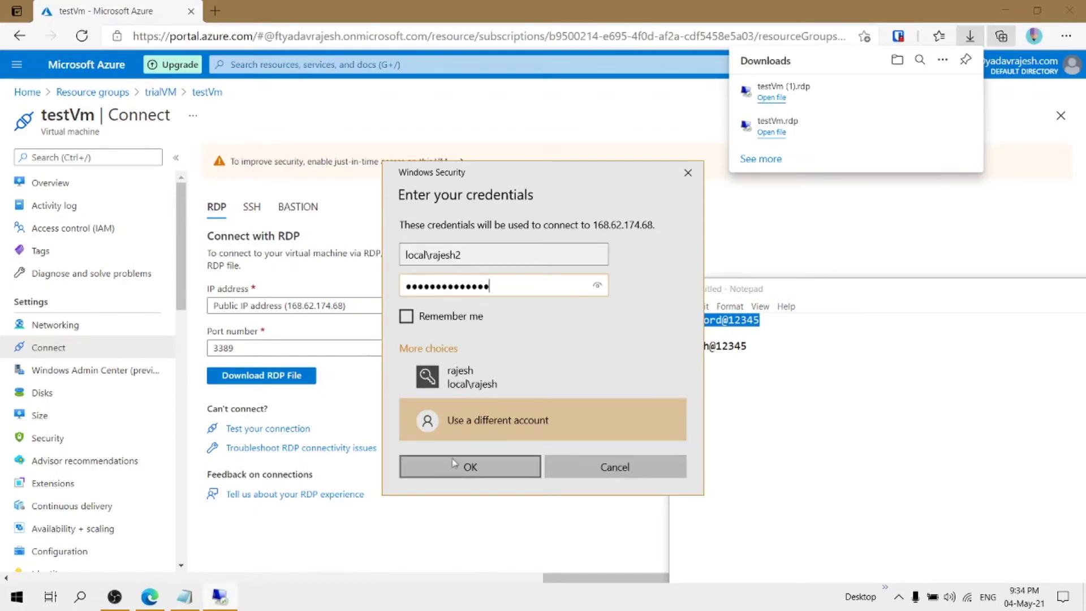
pyautogui.click(454, 467)
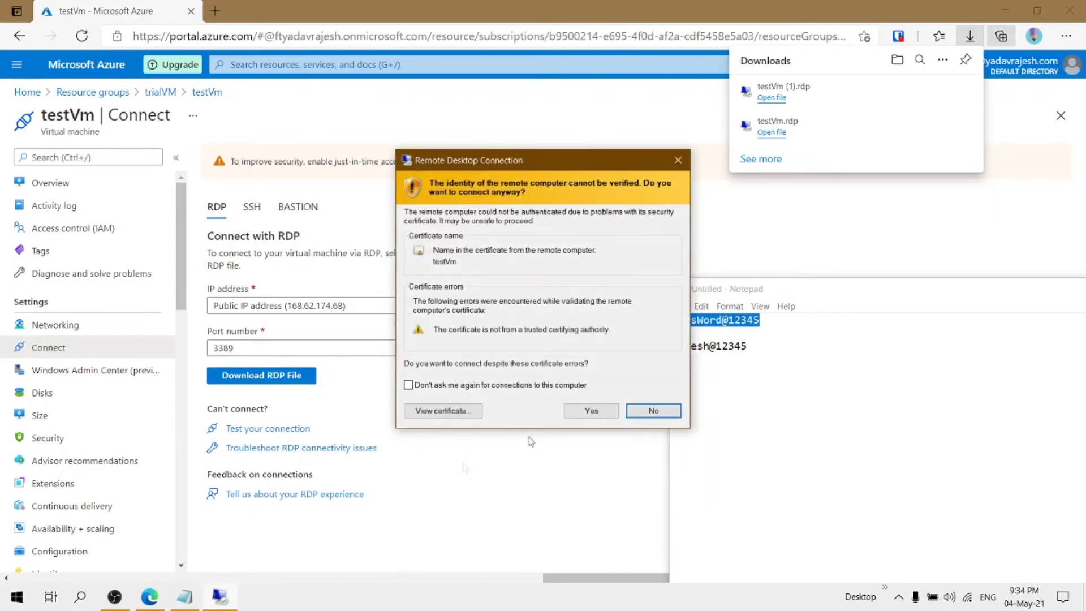
pyautogui.click(605, 408)
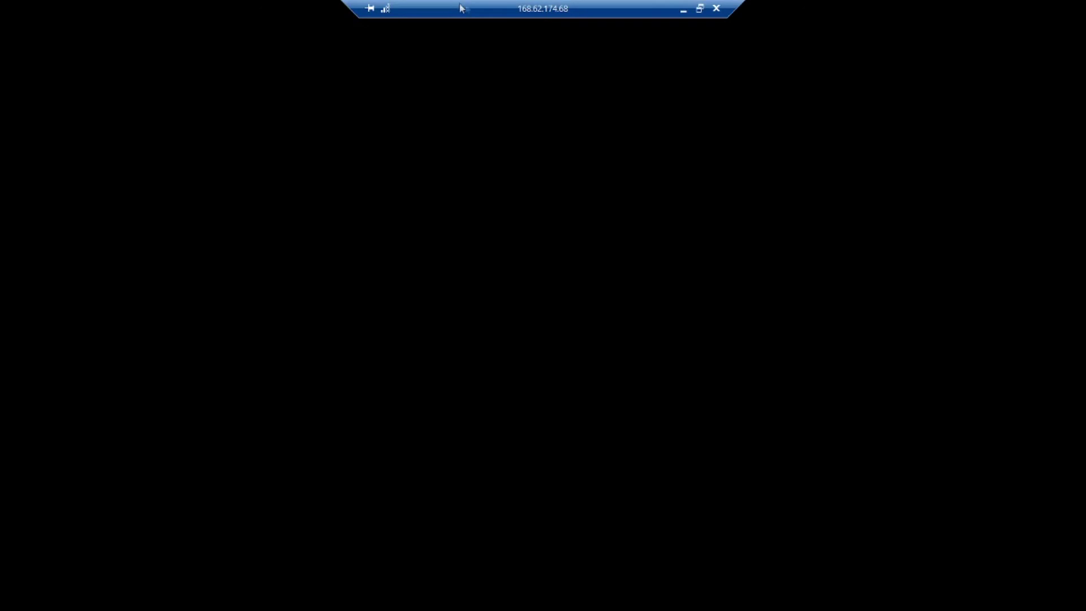
# Dismiss the Windows Admin Center suggestion and close Server Manager in the remote session
pyautogui.doubleClick(473, 10)
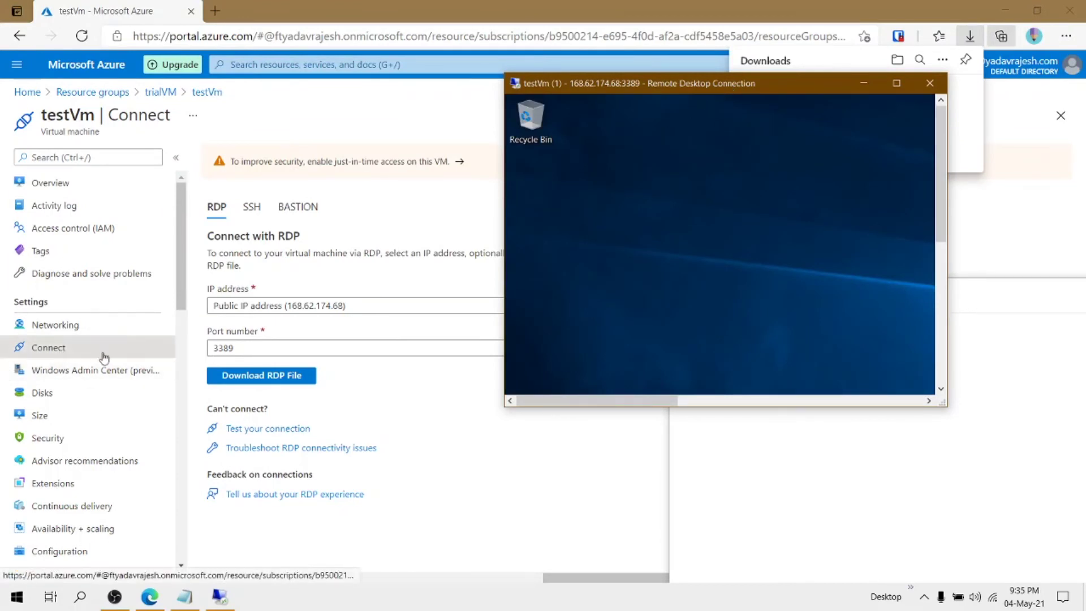
pyautogui.scroll(-10, 109, 380)
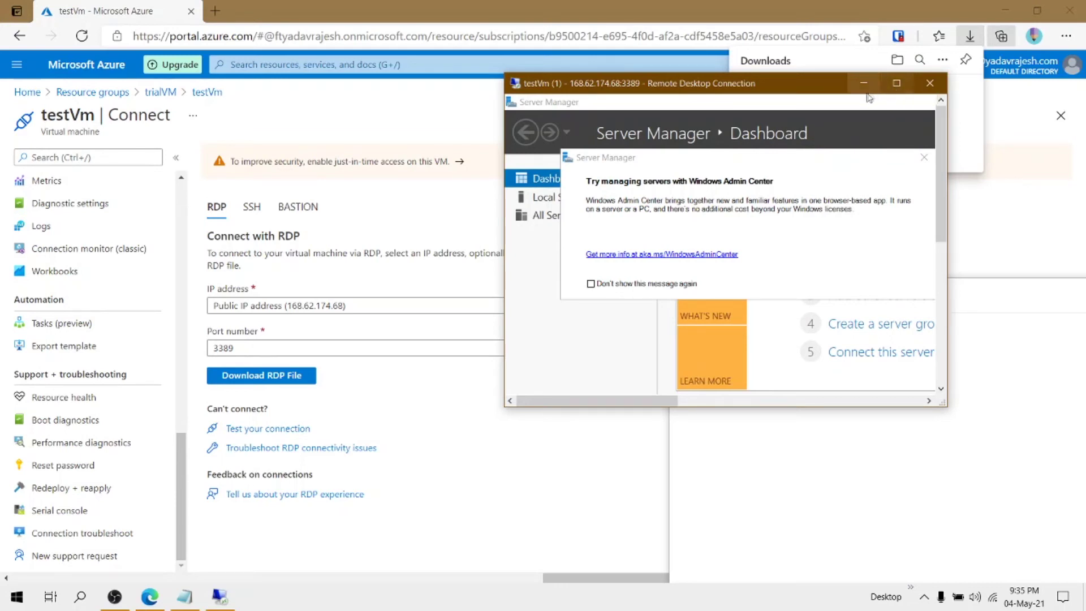
pyautogui.click(924, 160)
pyautogui.moveTo(758, 84); pyautogui.dragTo(508, 93)
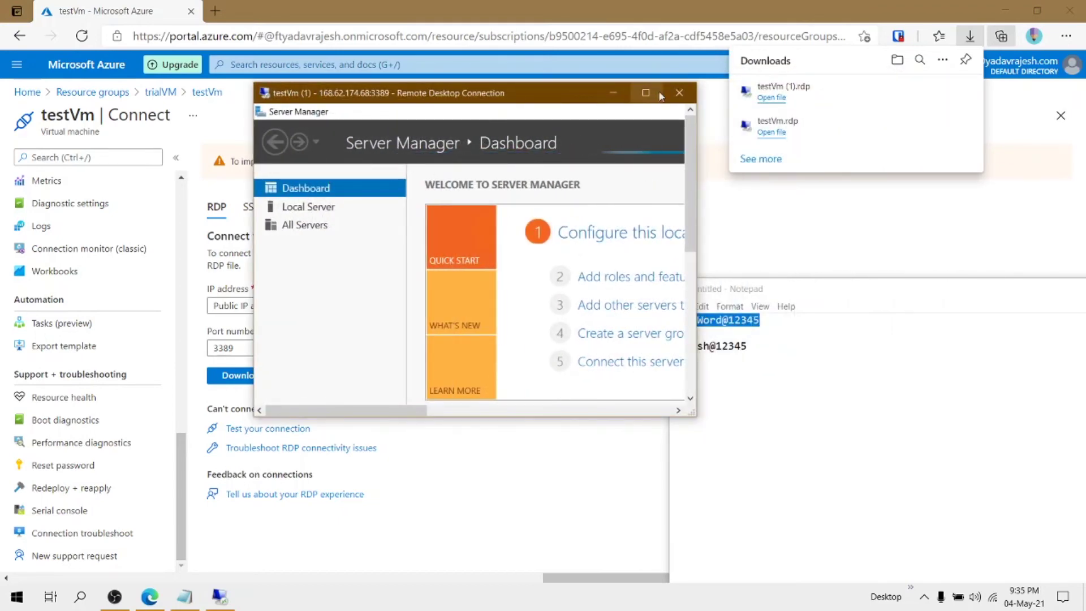
pyautogui.click(646, 92)
pyautogui.click(1068, 8)
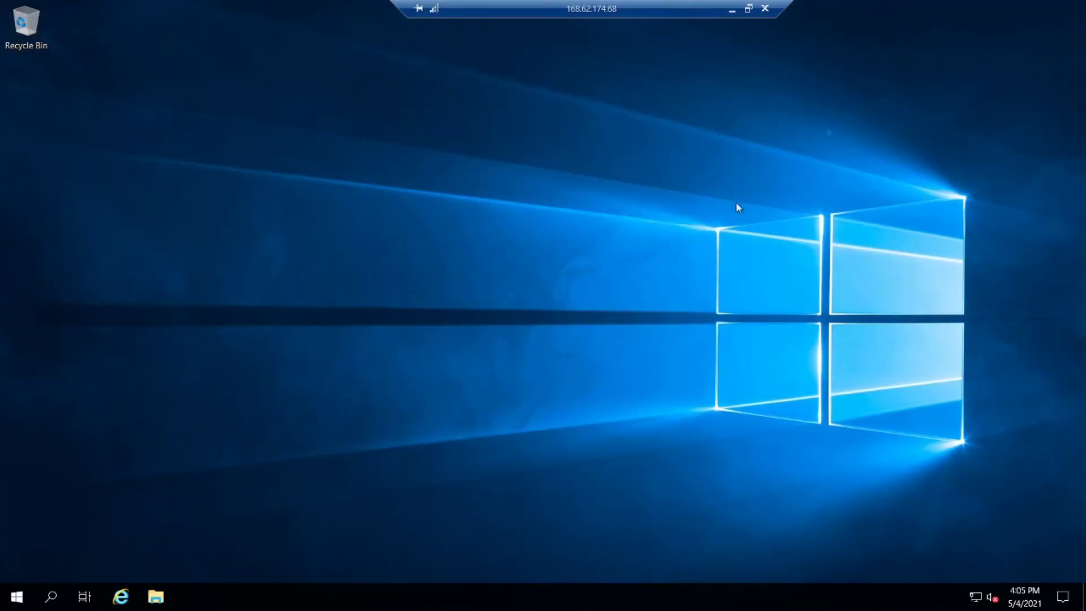
# Open Task Manager's full view on its Users tab, then exit full screen
pyautogui.rightClick(364, 601)
pyautogui.click(415, 531)
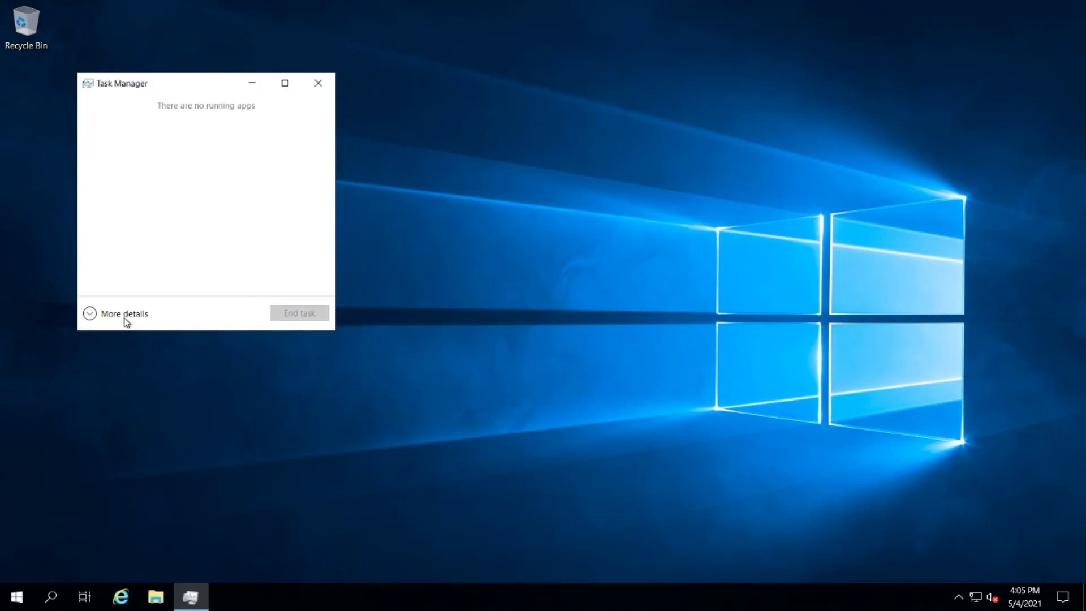
pyautogui.click(125, 314)
pyautogui.click(188, 117)
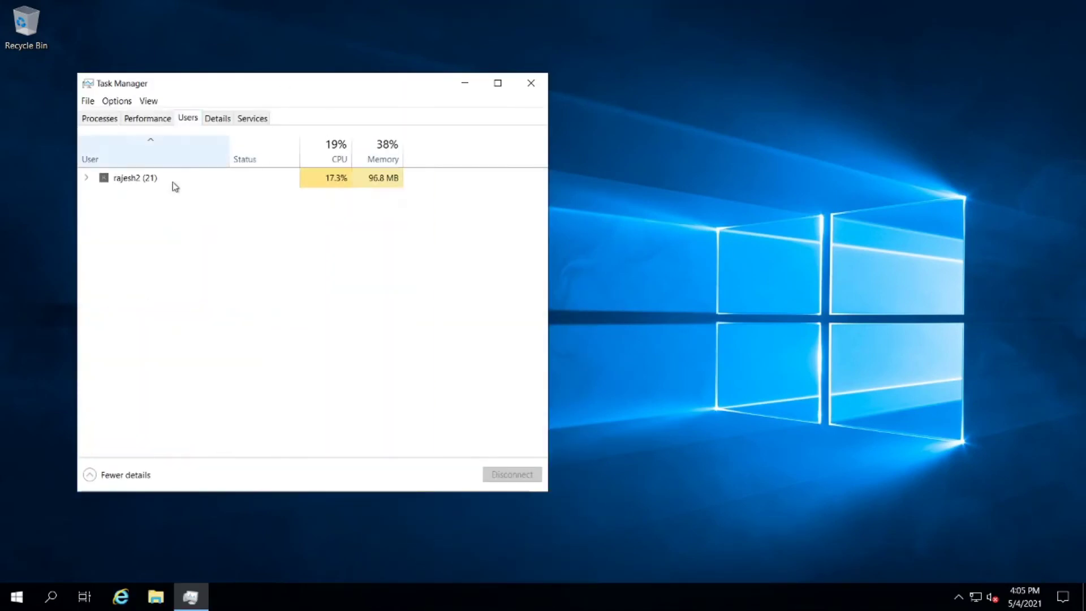
pyautogui.moveTo(649, 5)
pyautogui.click(749, 8)
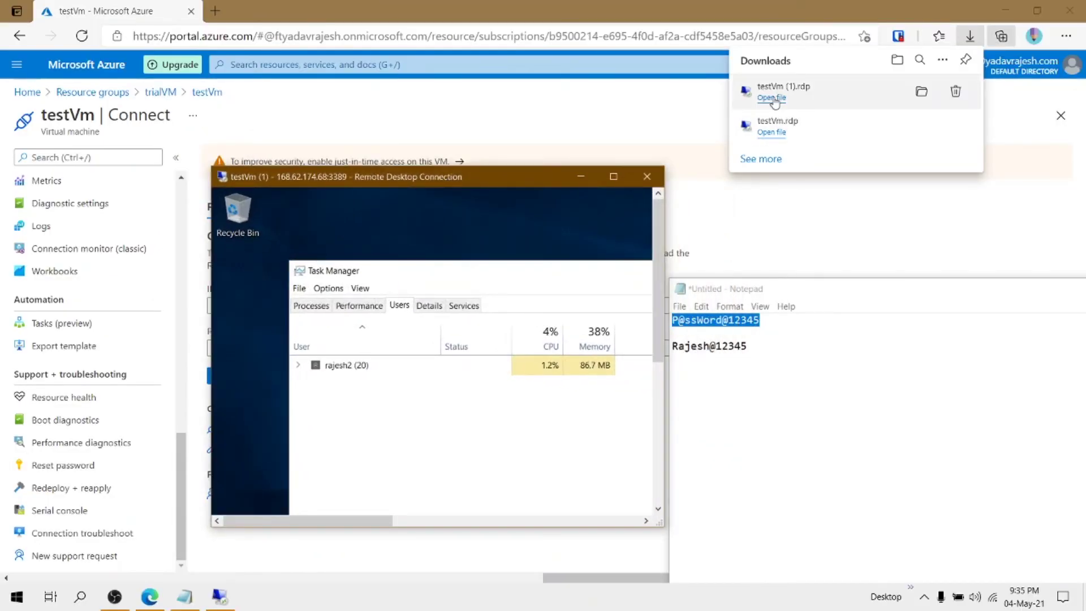
# Reopen the testVm RDP file and sign in with a different account, entering the original admin username
pyautogui.click(773, 99)
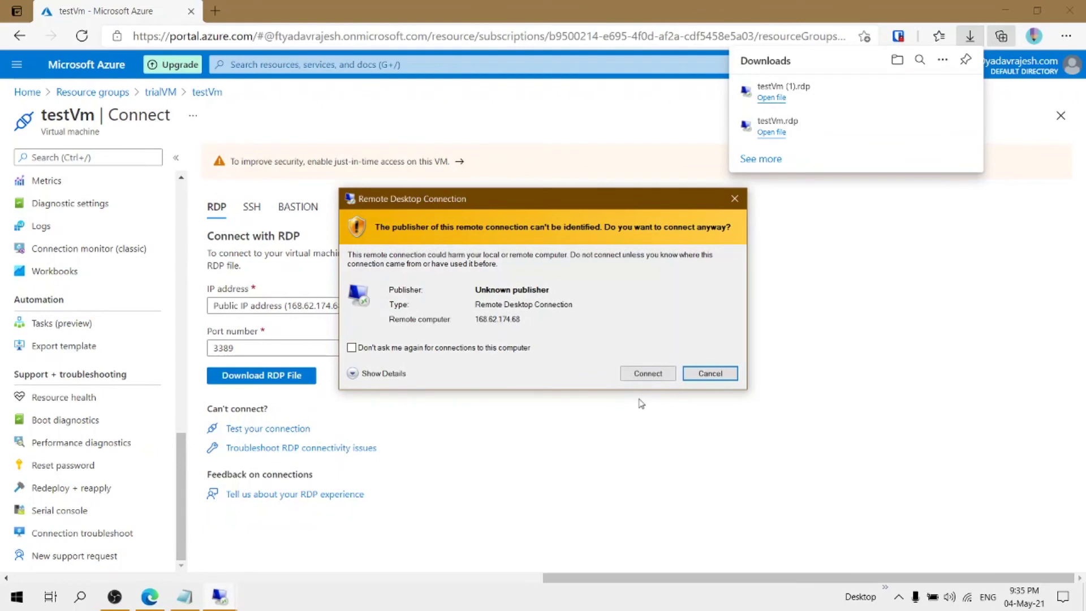
pyautogui.click(648, 374)
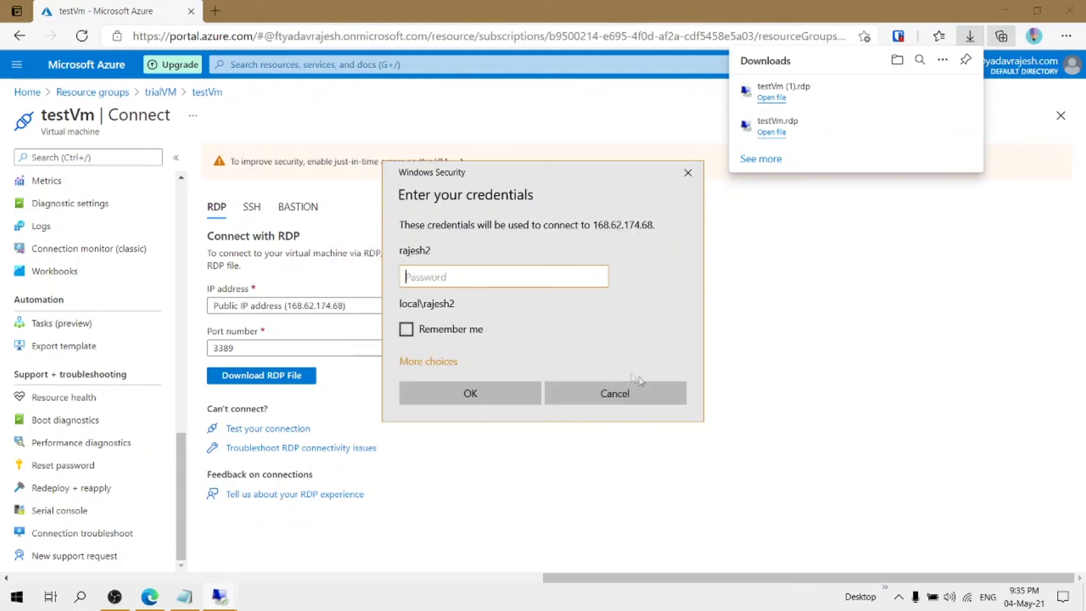
pyautogui.click(428, 360)
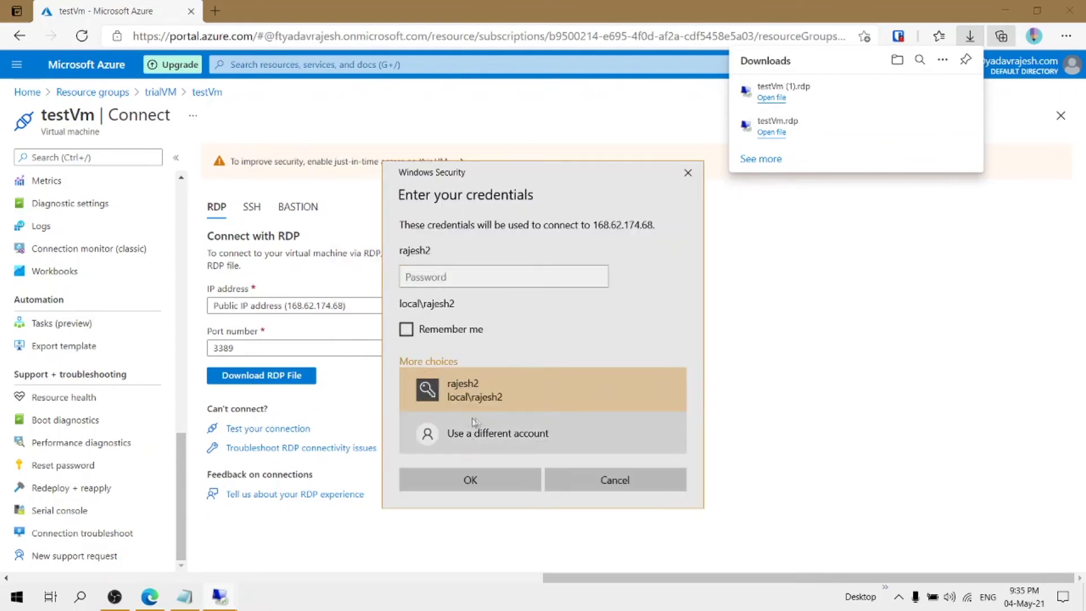
pyautogui.click(508, 429)
pyautogui.write('local\\rajesh')
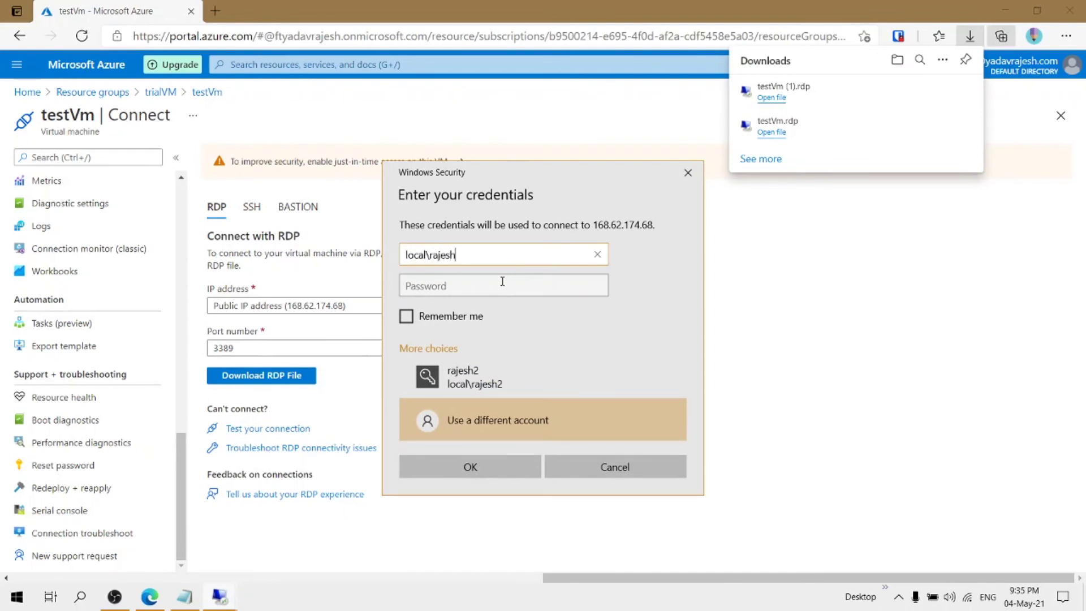
# Paste the password from Notepad, connect, and accept the certificate warning
pyautogui.click(502, 281)
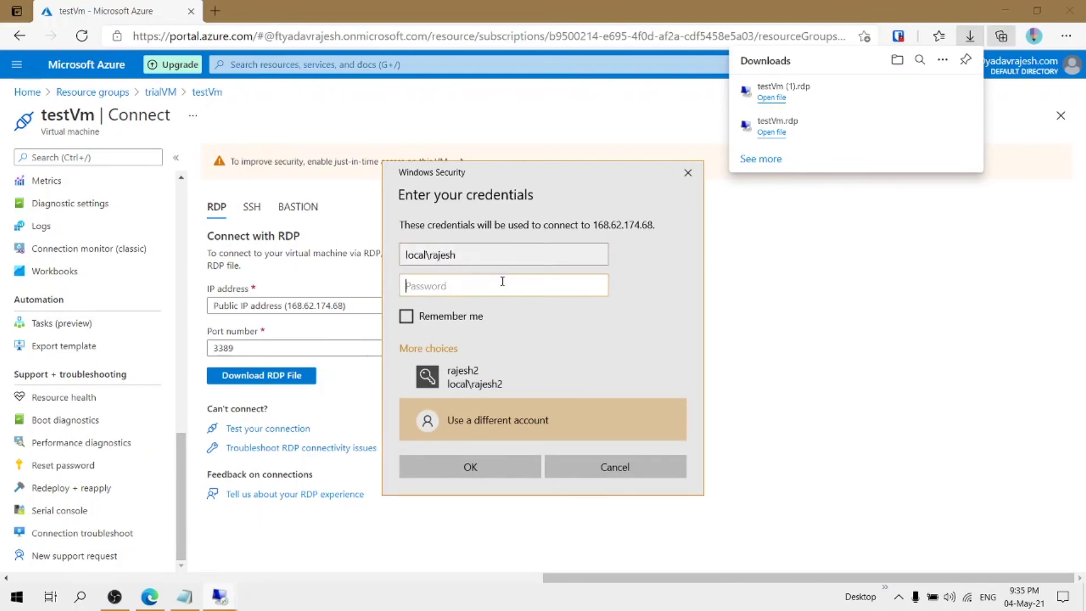
pyautogui.click(185, 596)
pyautogui.moveTo(761, 320); pyautogui.dragTo(671, 320)
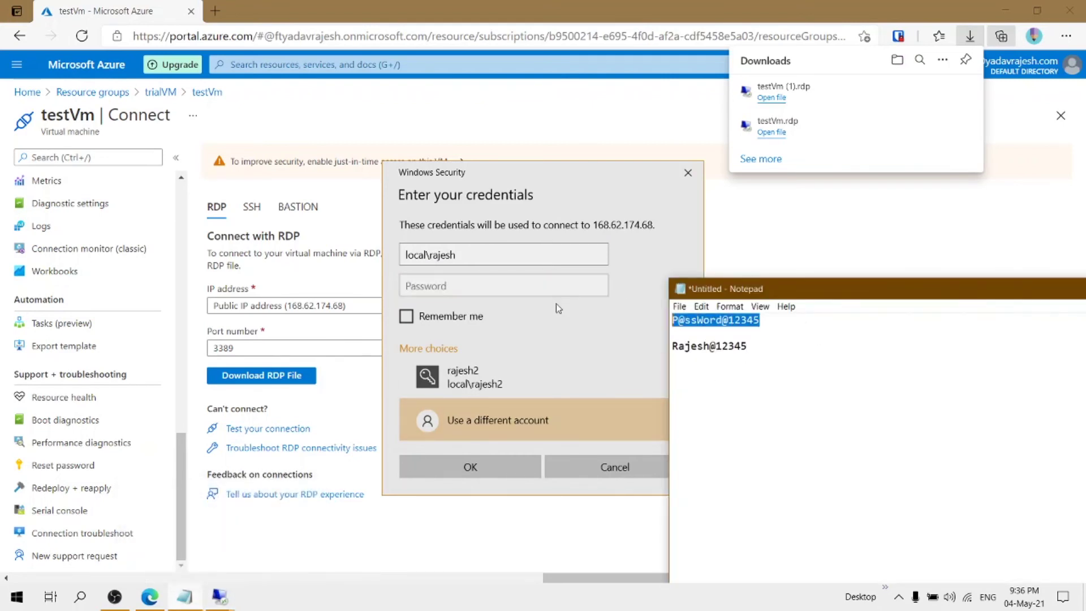
pyautogui.click(521, 292)
pyautogui.hotkey('ctrl', 'v')
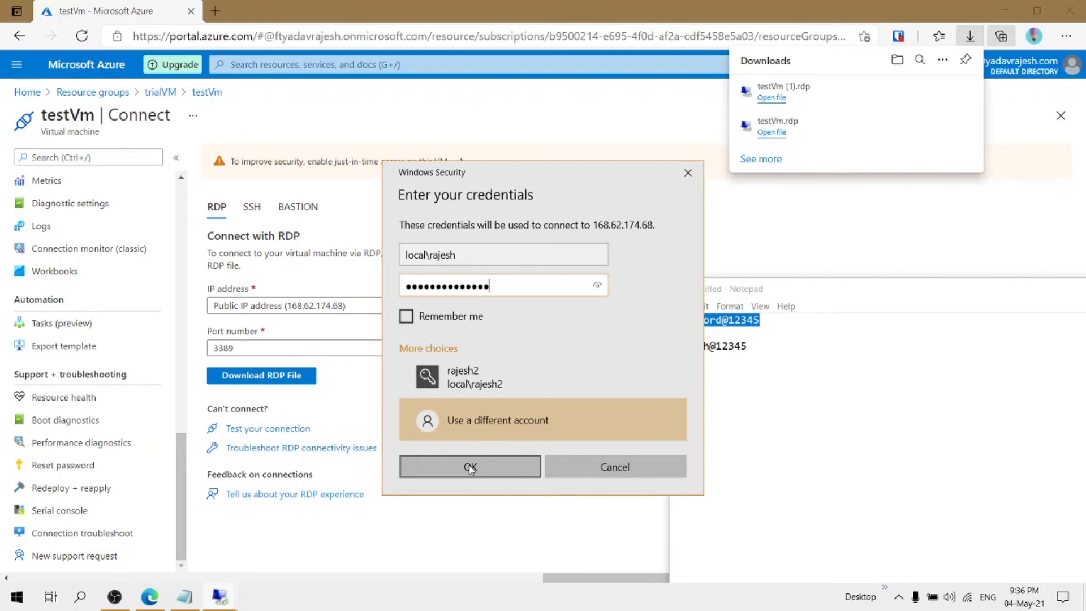
pyautogui.click(470, 468)
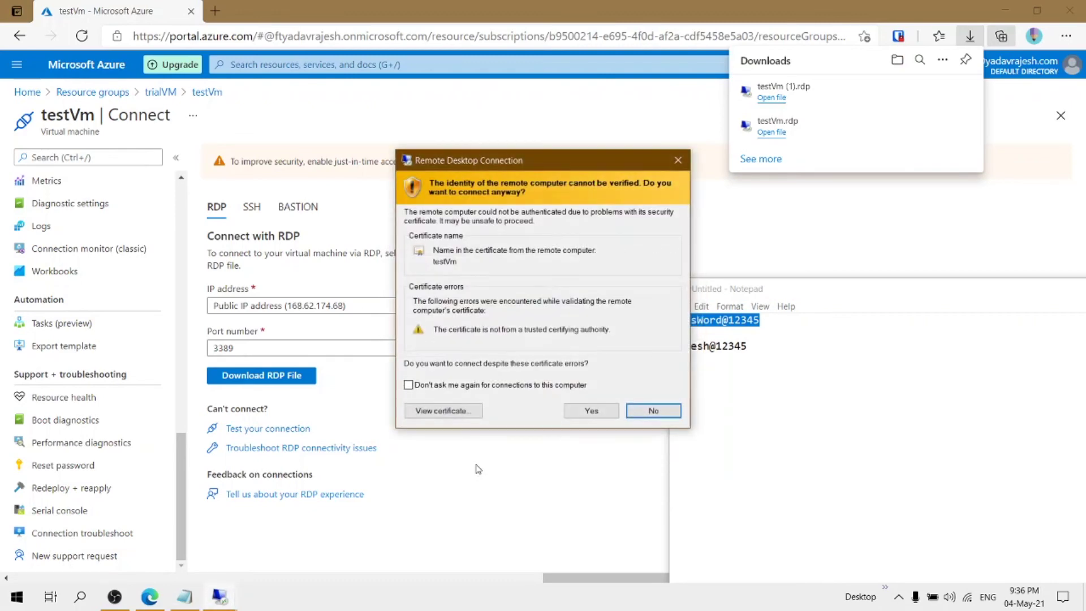
pyautogui.click(609, 407)
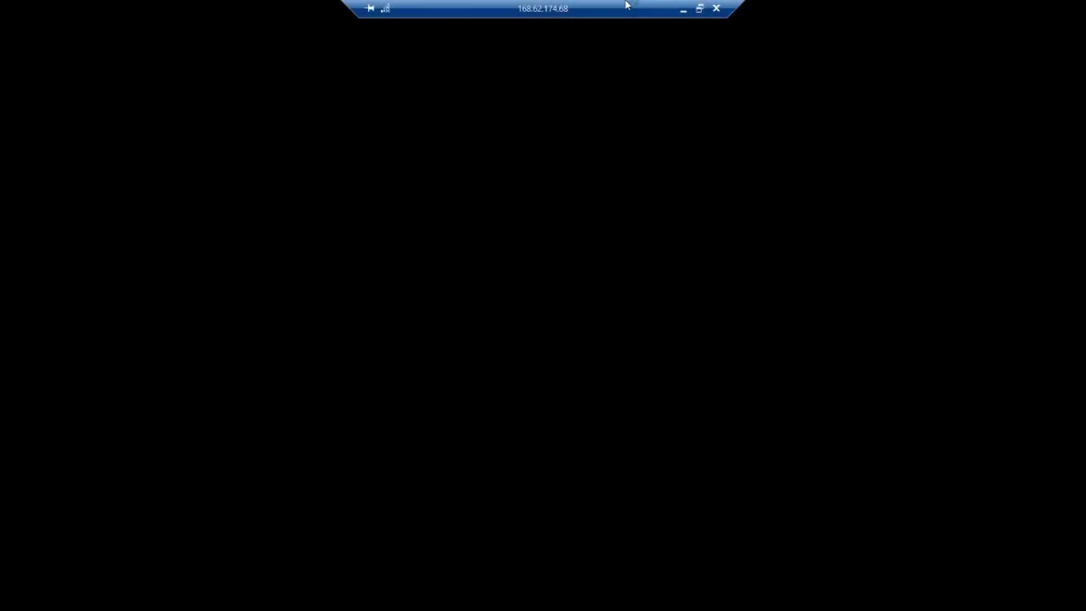
# Restore both testVm session windows and arrange them side by side
pyautogui.doubleClick(626, 5)
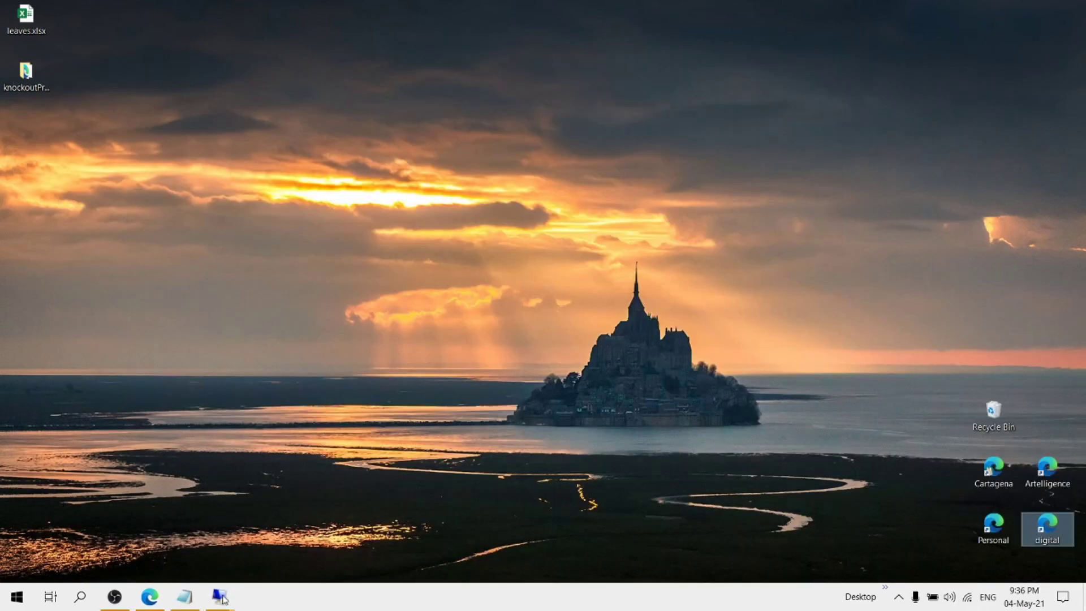
pyautogui.moveTo(238, 596)
pyautogui.click(273, 509)
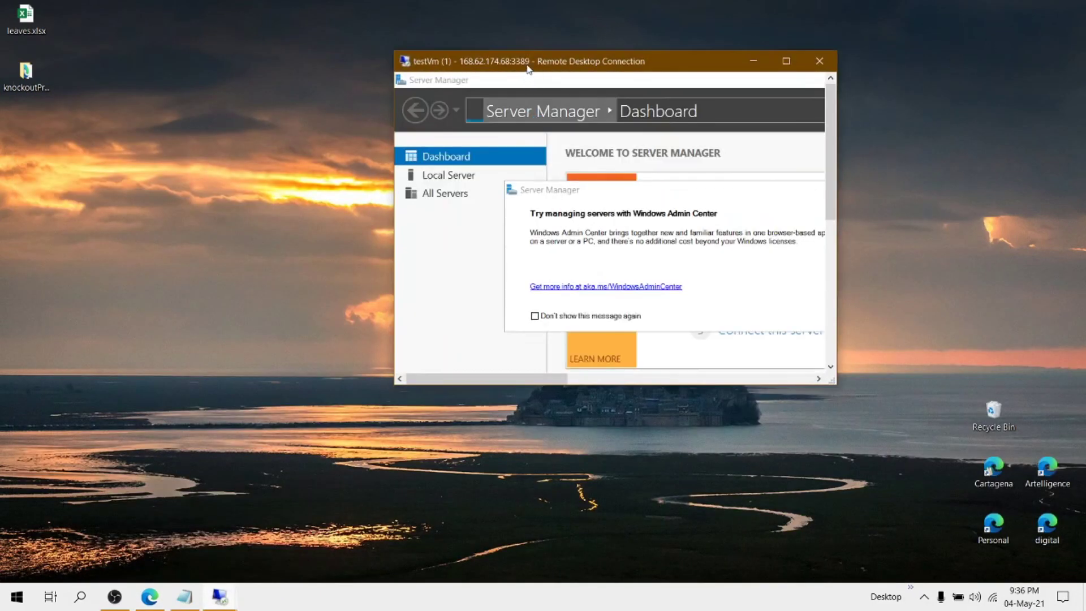
pyautogui.moveTo(528, 70); pyautogui.dragTo(650, 75)
pyautogui.moveTo(220, 597)
pyautogui.click(179, 496)
pyautogui.moveTo(385, 175); pyautogui.dragTo(276, 92)
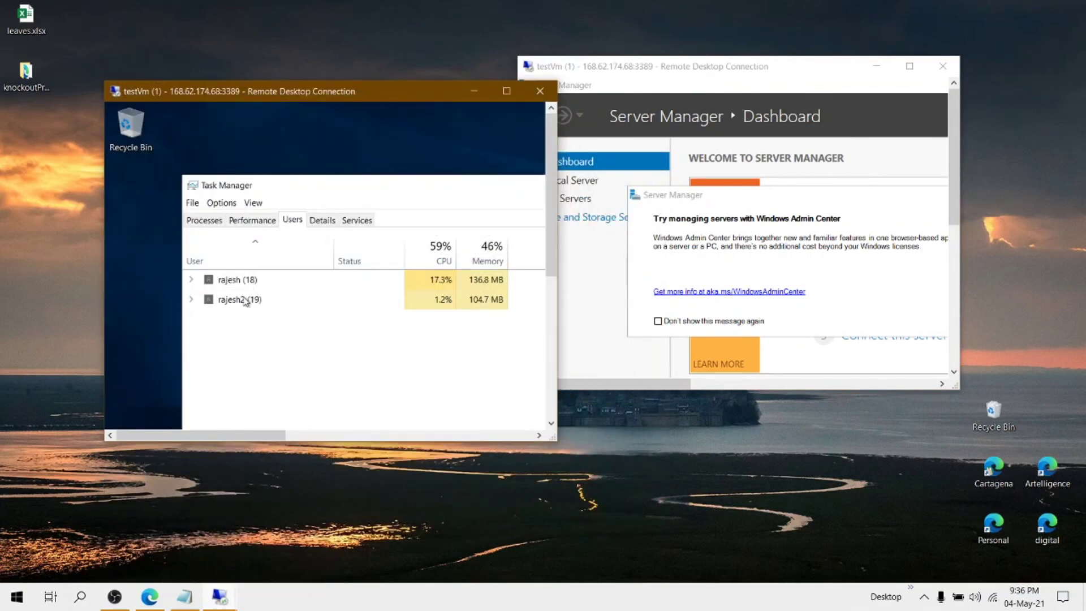
# In Task Manager's Users tab, expand and collapse the first user's processes, confirming both accounts signed in
pyautogui.click(191, 279)
pyautogui.scroll(-1, 196, 319)
pyautogui.scroll(1, 229, 305)
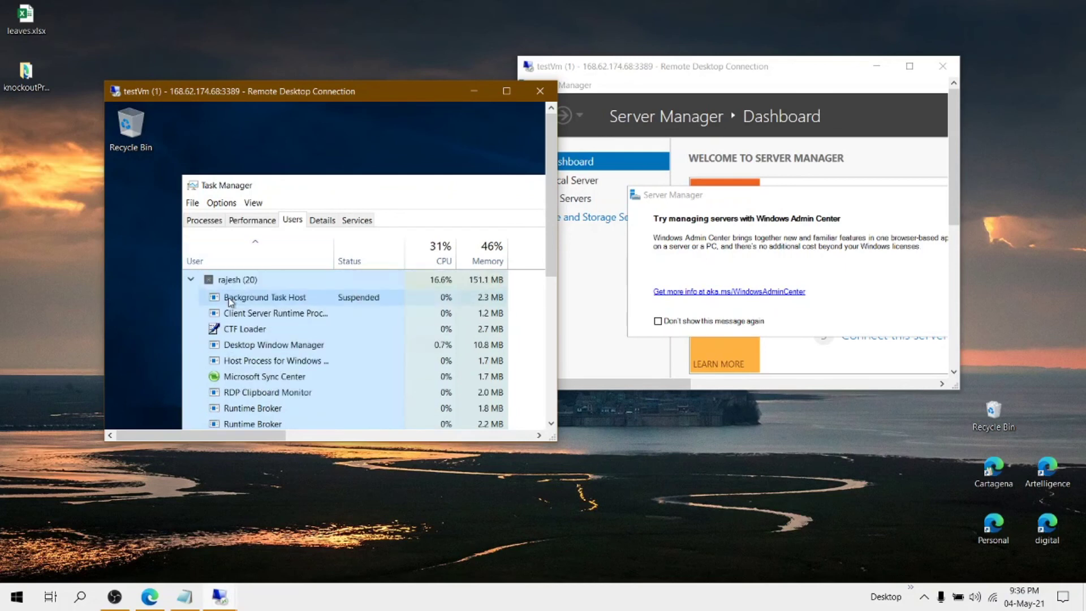
pyautogui.click(191, 280)
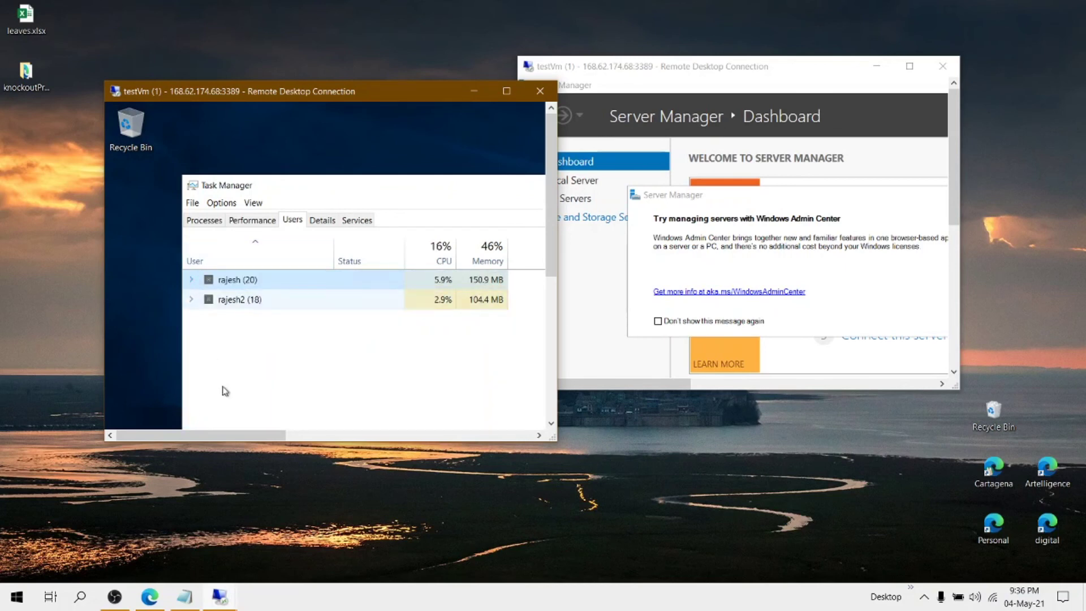
pyautogui.click(244, 131)
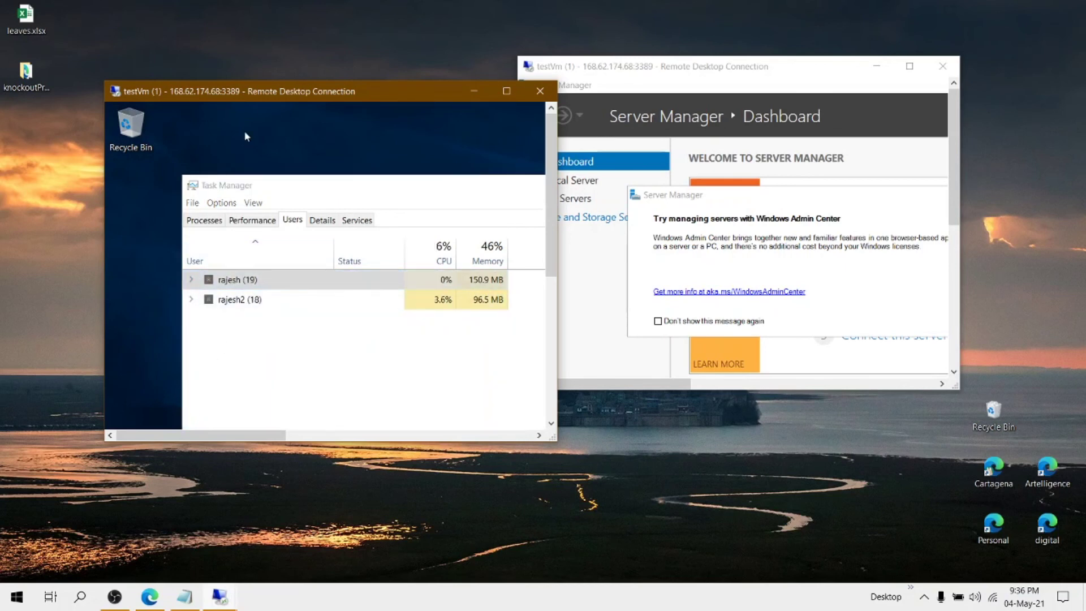